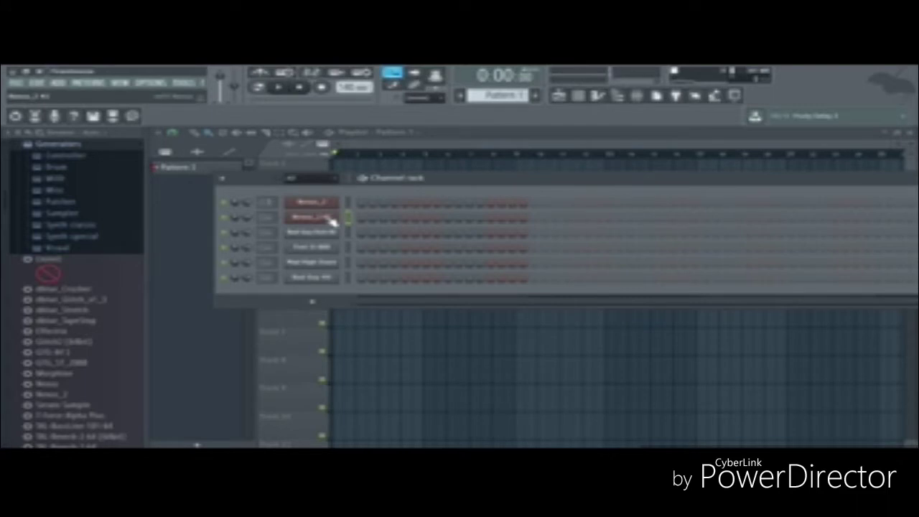
Step: Open the piano roll of the second Nexus channel in the channel rack
click(578, 292)
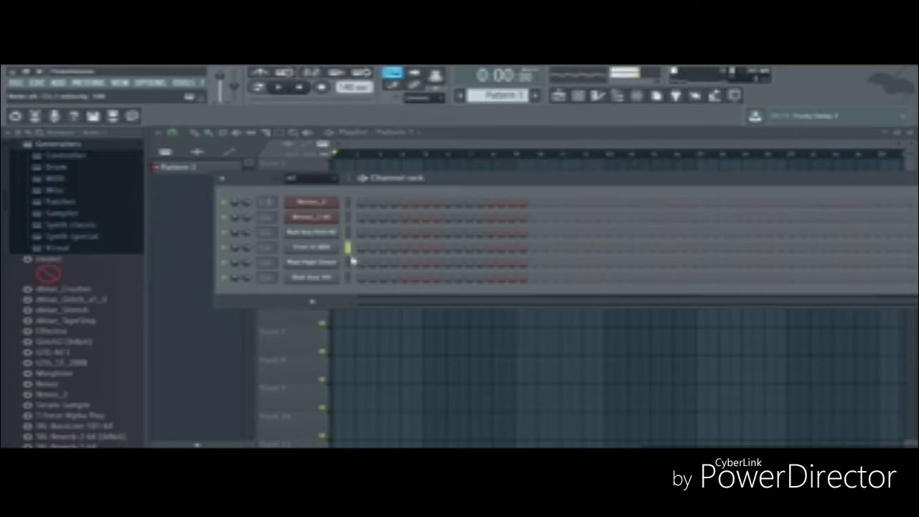
click(349, 275)
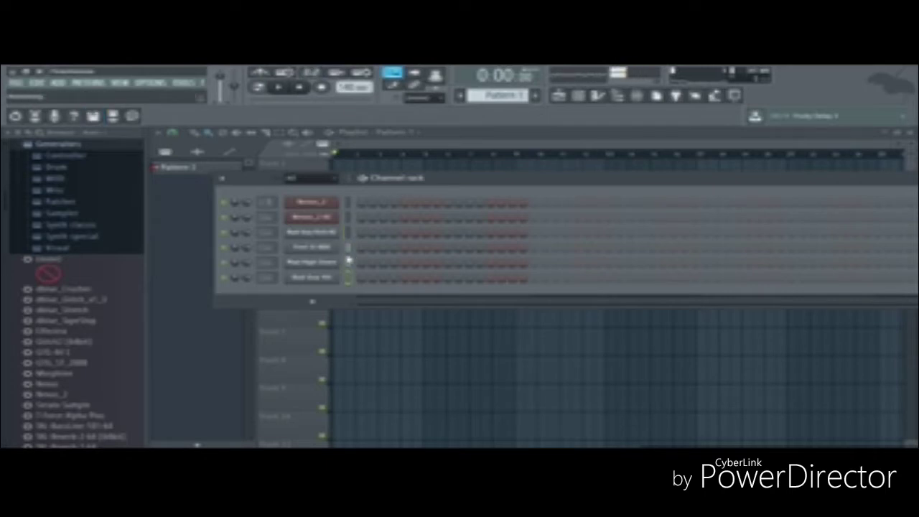
right_click(338, 219)
right_click(338, 220)
right_click(338, 220)
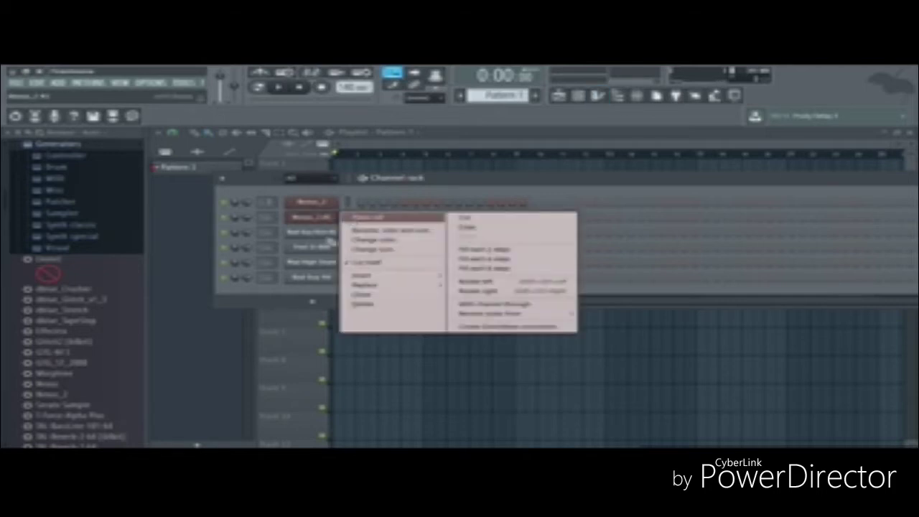
click(368, 217)
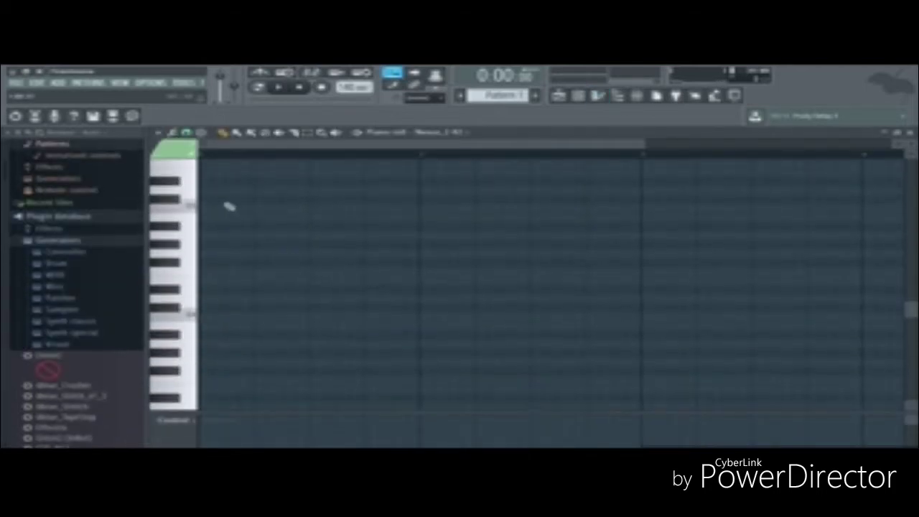
Step: Switch to pattern mode and enter half-beat notes C# and E from beat 1, plus B and D# from beat 3 of bar 1
scroll(210, 215, up, 1)
click(211, 227)
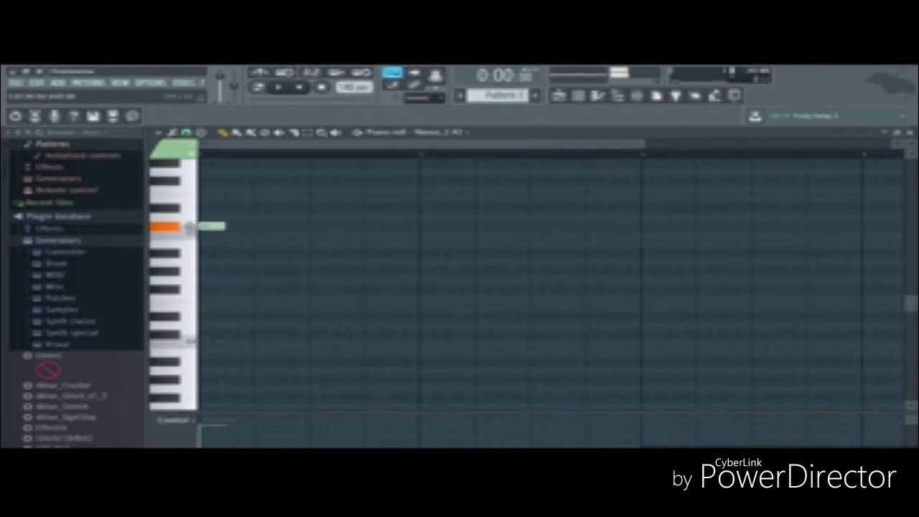
click(257, 88)
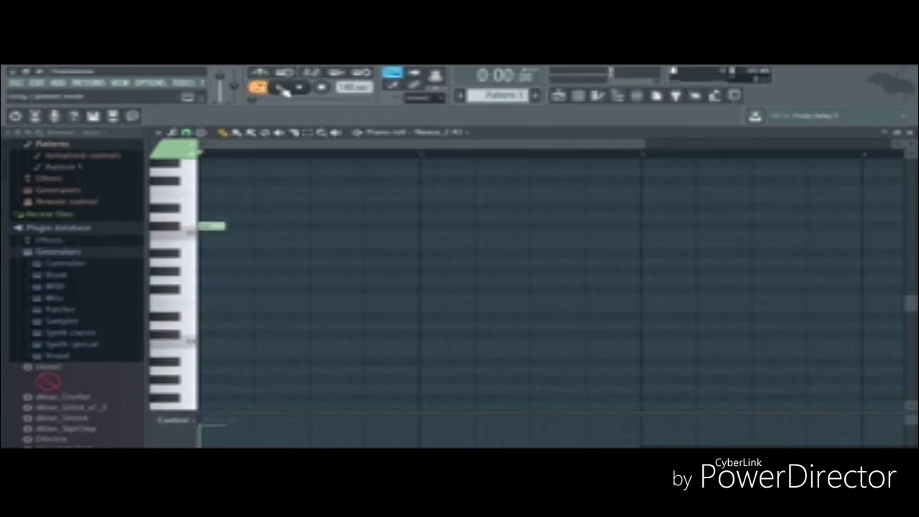
click(229, 200)
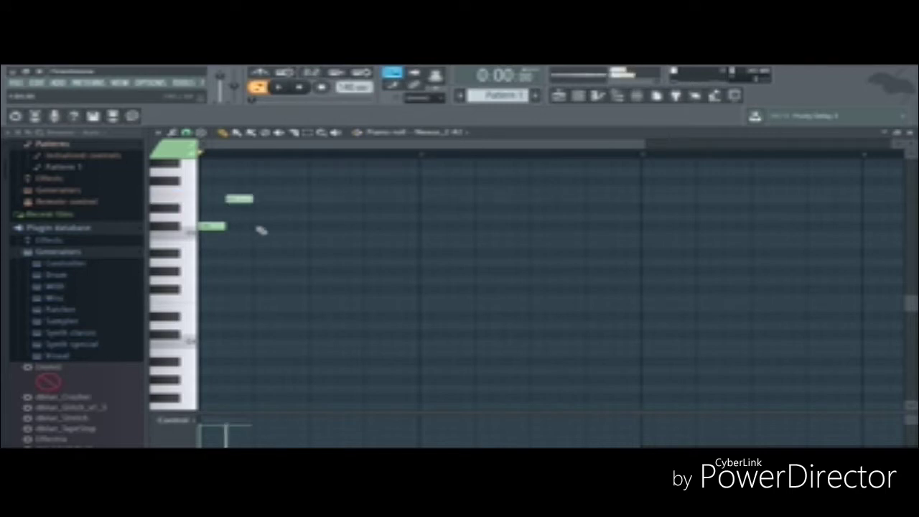
click(309, 245)
click(345, 225)
right_click(356, 225)
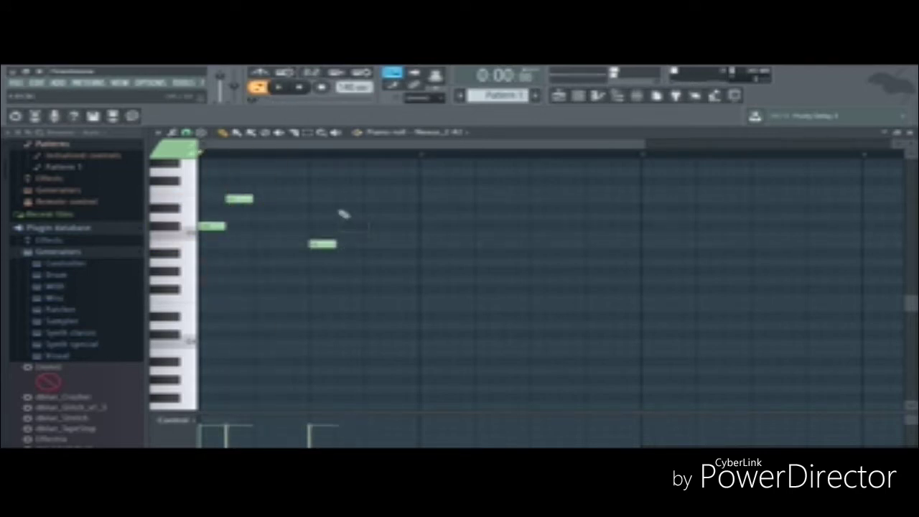
click(338, 209)
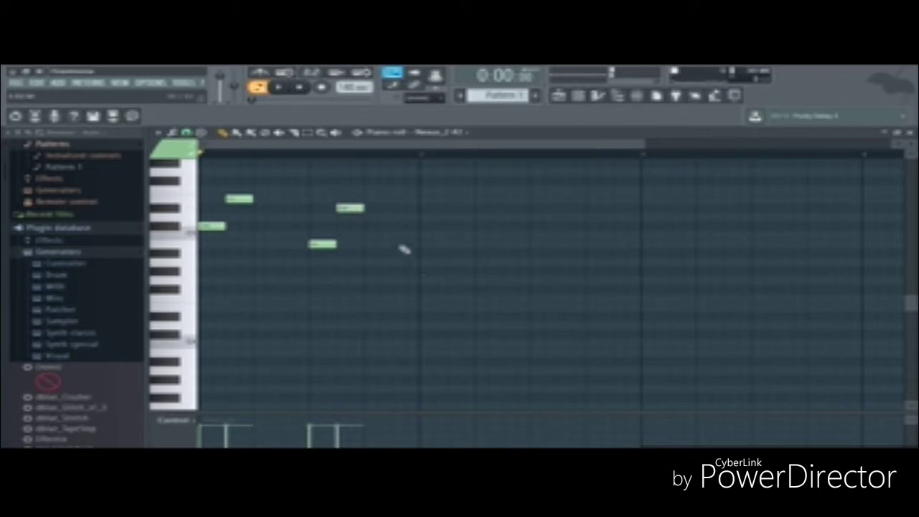
Step: Add a half-beat B note at the end of bar 1 and a G# note at the start of bar 2
key(space)
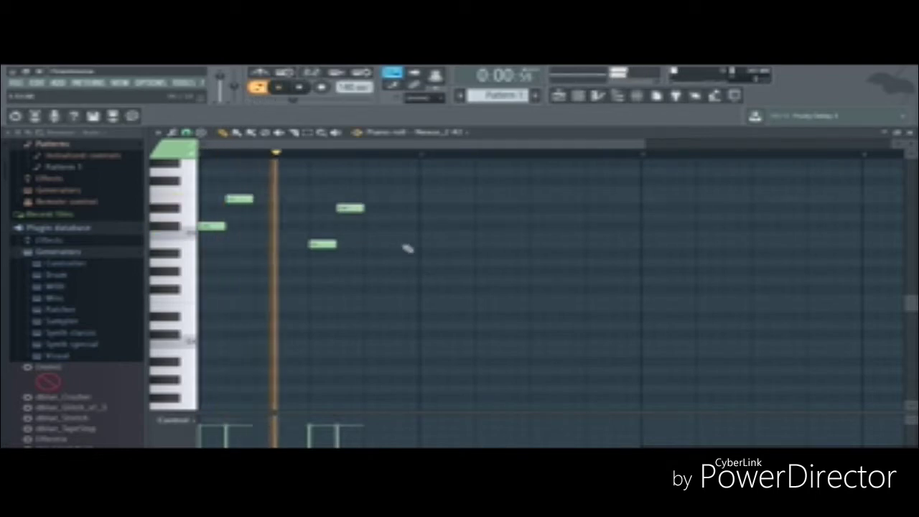
click(422, 245)
key(space)
drag(422, 245, 403, 245)
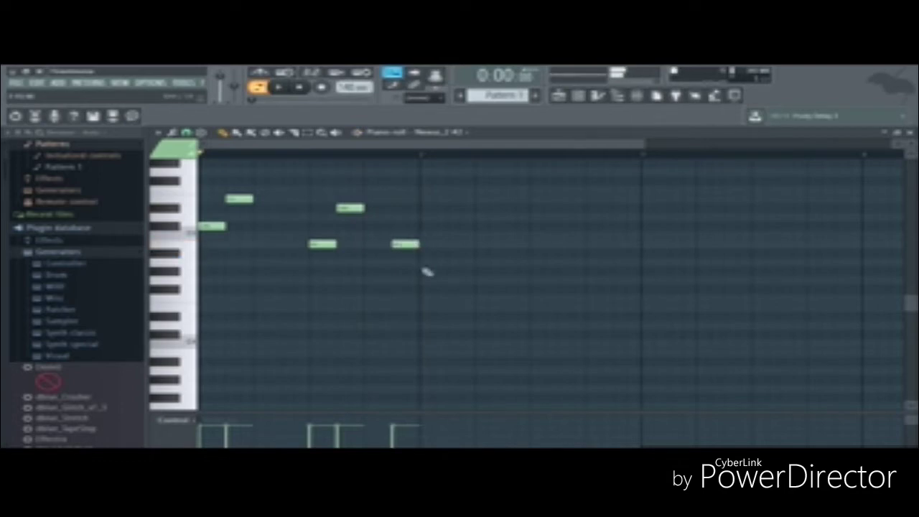
click(430, 272)
Step: Shift the last two notes half a beat later so the B starts bar 2, checking with playback, and deselect them
key(space)
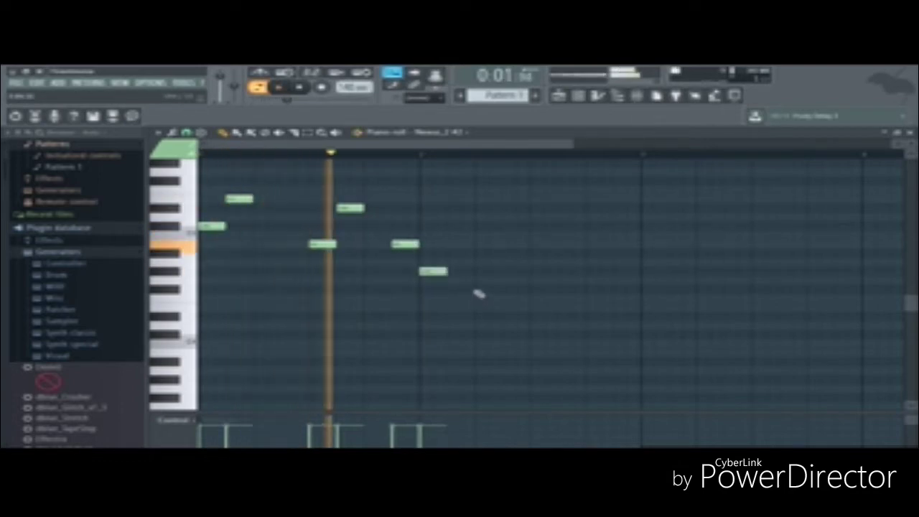
key(space)
drag(479, 294, 421, 250)
key(shift+Right)
key(space)
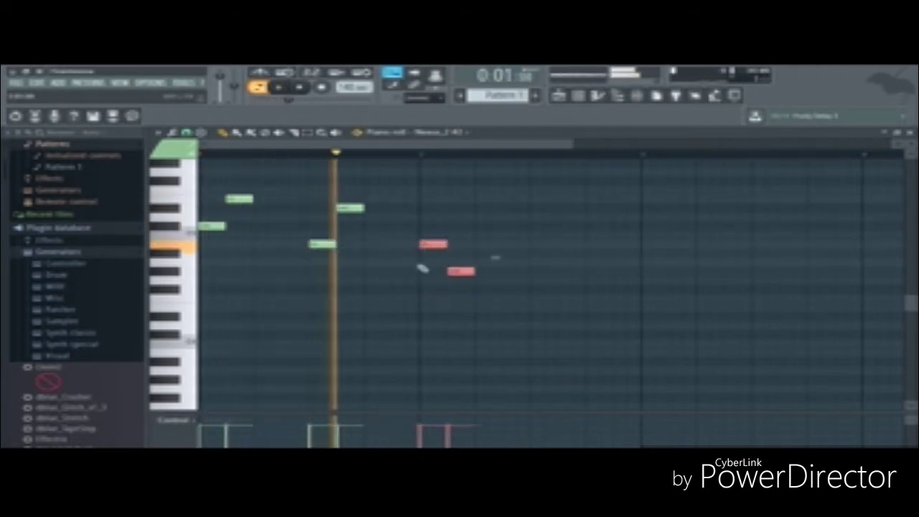
key(ctrl+d)
key(space)
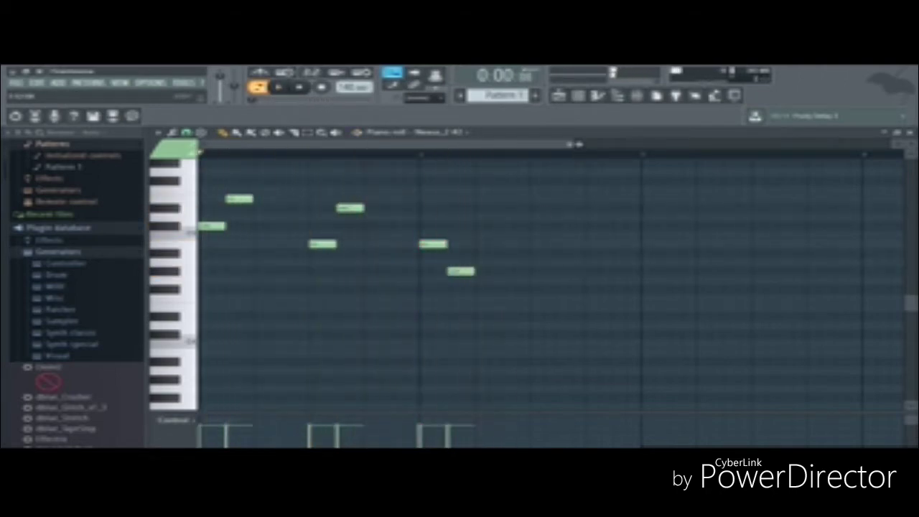
Step: Duplicate the whole six-note phrase and place the copy at the start of bar 3
drag(577, 145, 892, 145)
drag(525, 357, 201, 160)
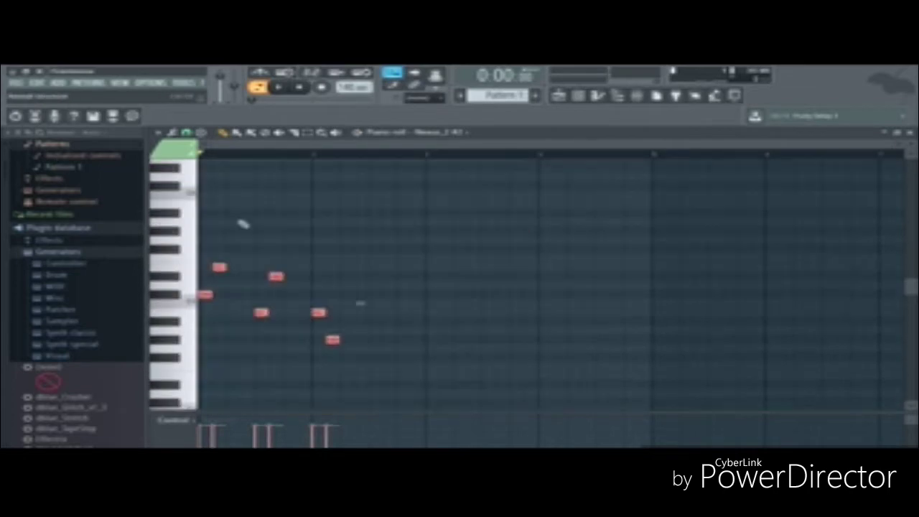
key(ctrl+b)
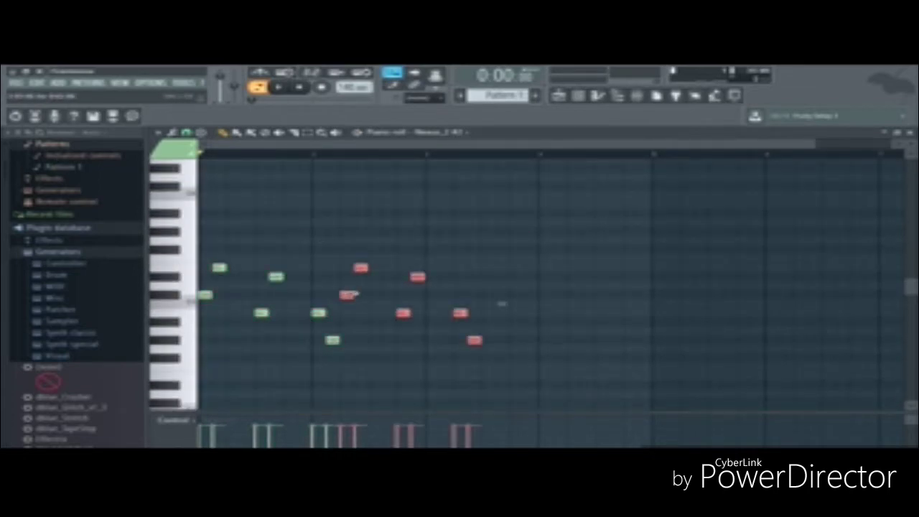
drag(347, 295, 432, 295)
Step: Play the pattern to check both phrases of the melody, and deselect the copied notes
drag(740, 142, 488, 160)
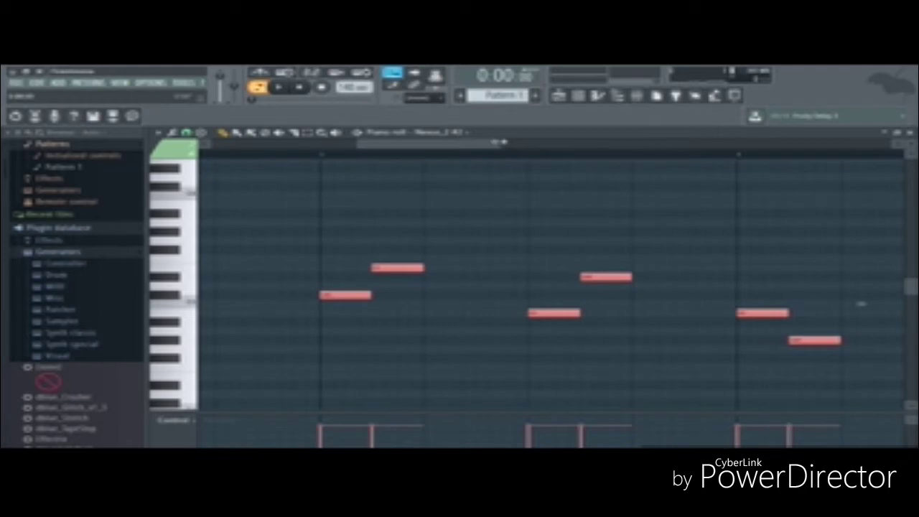
key(space)
drag(358, 143, 201, 144)
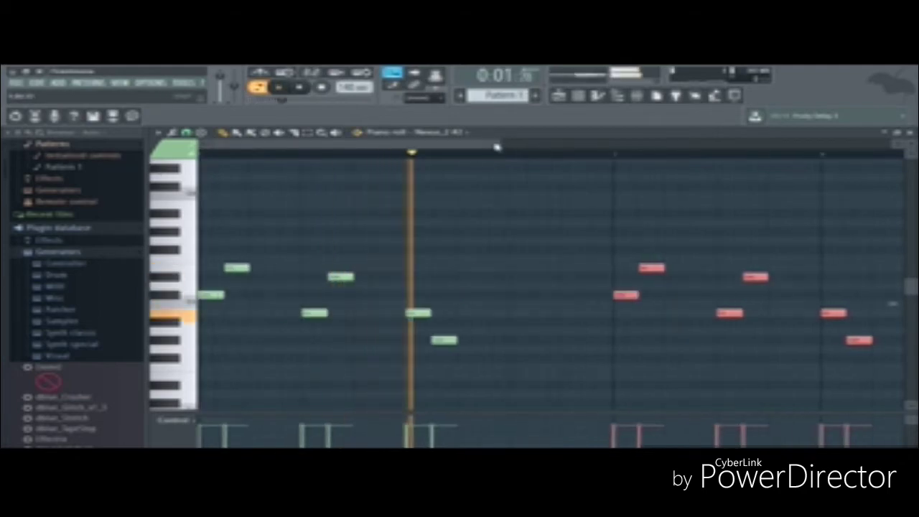
drag(497, 146, 801, 216)
key(ctrl+d)
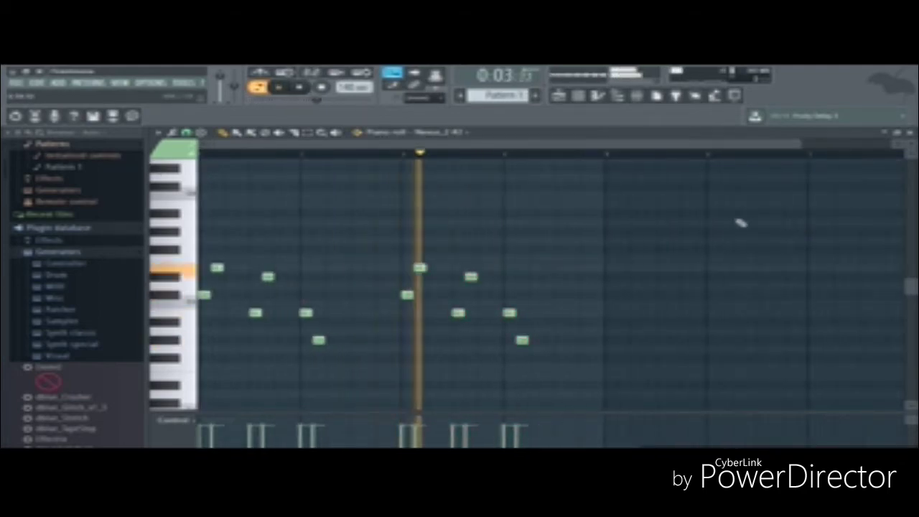
key(space)
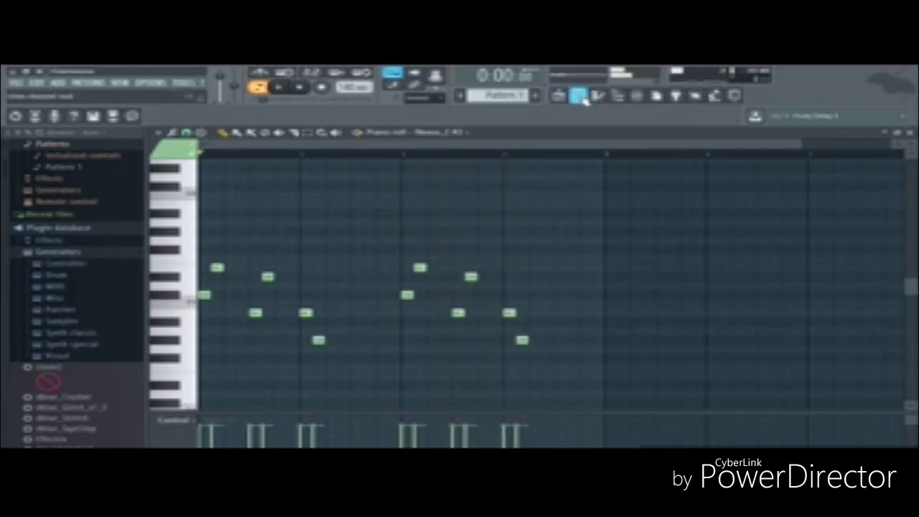
Step: Dismiss the Nexus content error and slightly lower the fader of the second Nexus channel's mixer track
click(581, 97)
click(330, 219)
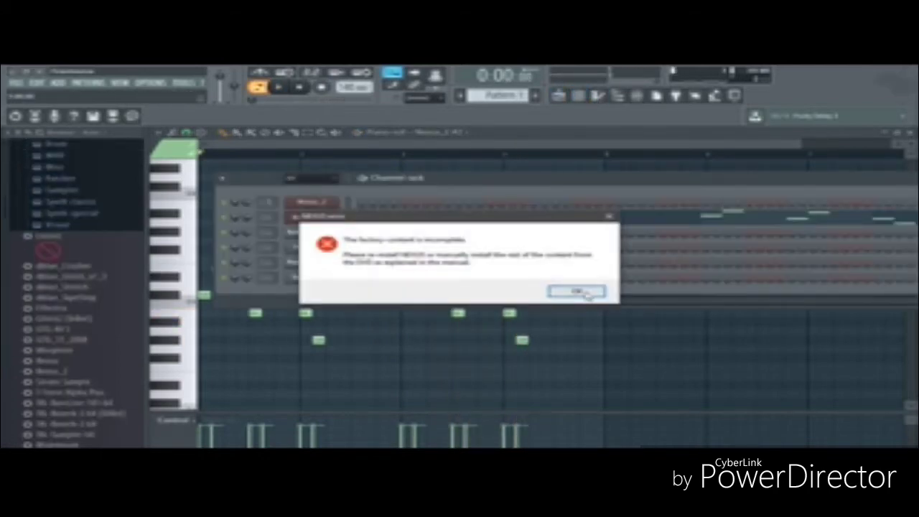
click(577, 291)
key(F9)
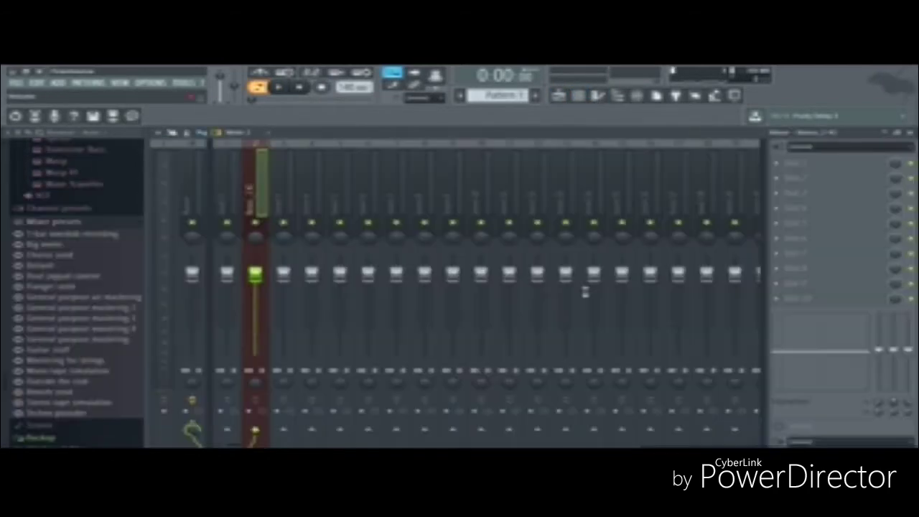
drag(255, 273, 255, 281)
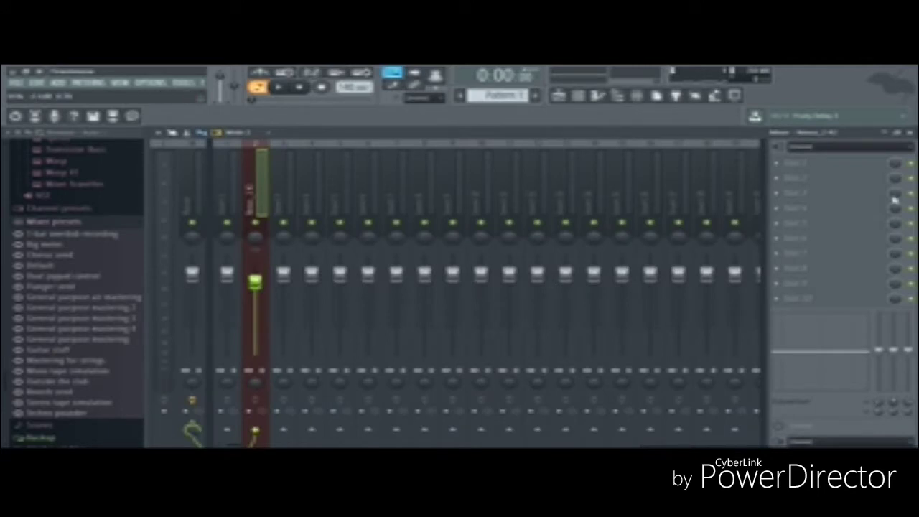
Step: Insert Fruity Parametric EQ 2 in the mixer track's first effect slot and cut the lowest and highest bands during playback
click(828, 164)
click(599, 193)
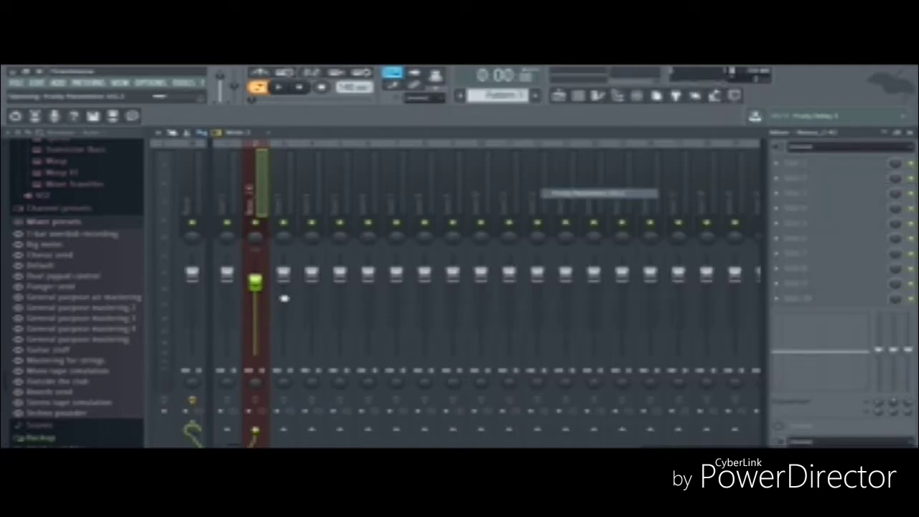
key(space)
drag(323, 340, 374, 382)
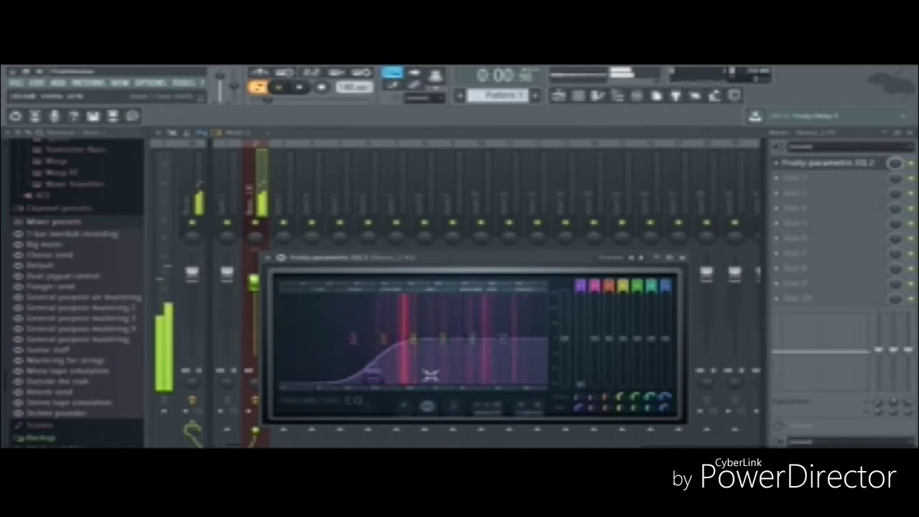
drag(503, 339, 500, 380)
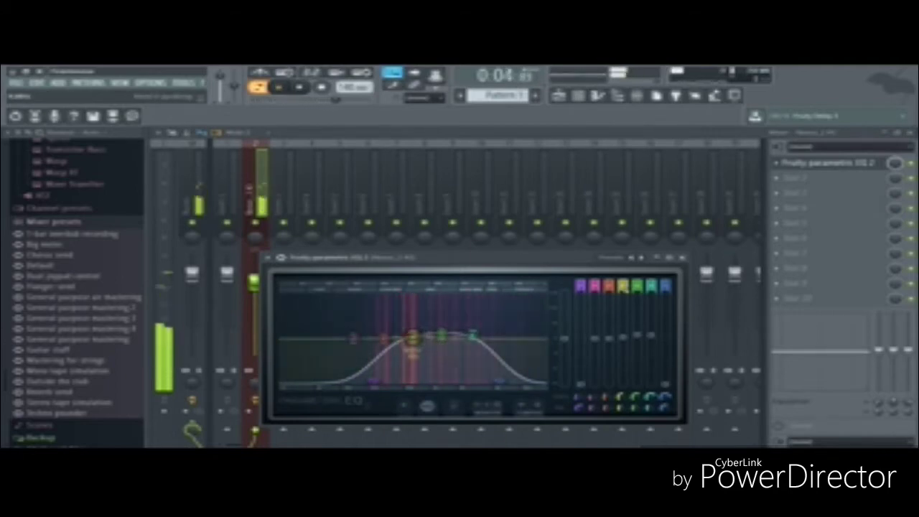
click(682, 258)
Step: Insert Fruity Flanger in the second effect slot of the same mixer track
click(778, 179)
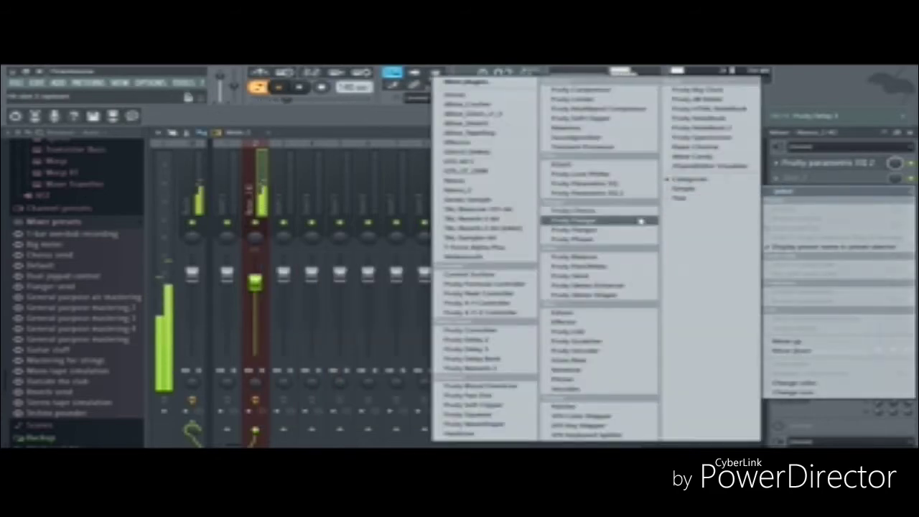
click(638, 221)
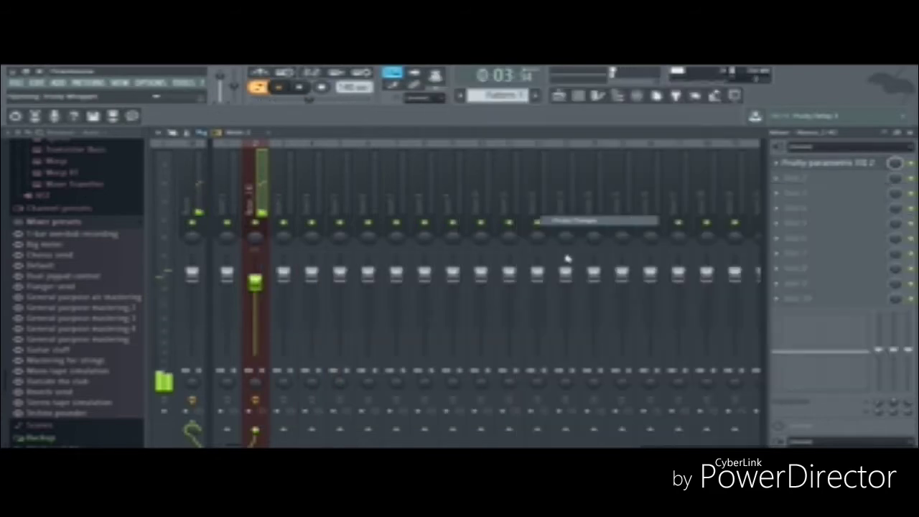
click(629, 272)
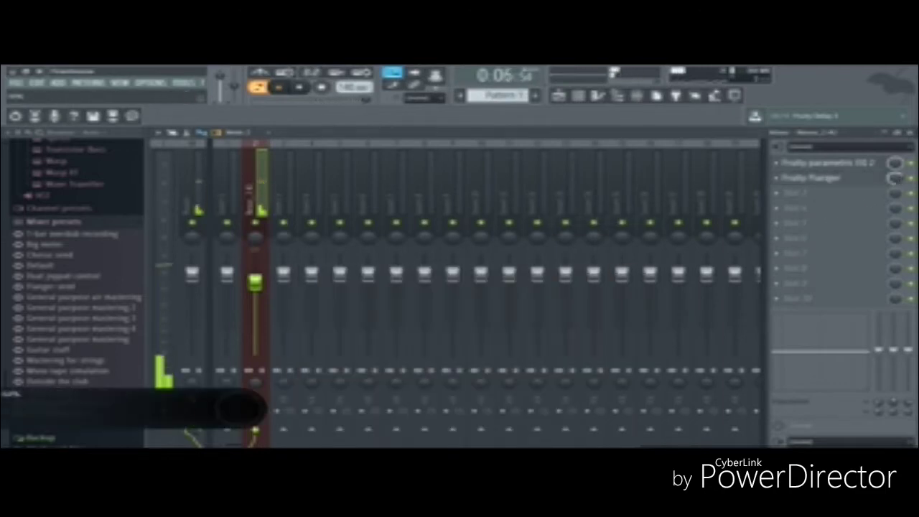
Step: Insert Fruity Stereo Shaper in the third effect slot and load its Stereoize 3 preset
click(786, 204)
click(592, 294)
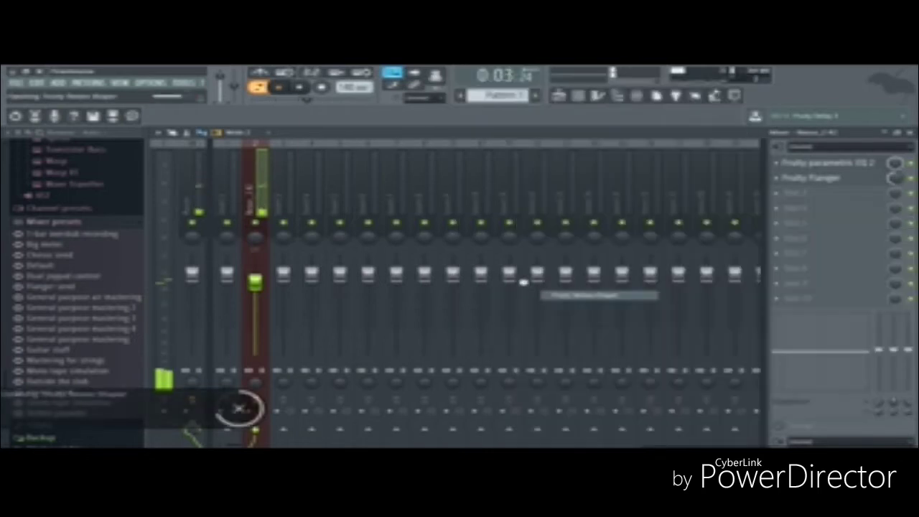
click(304, 179)
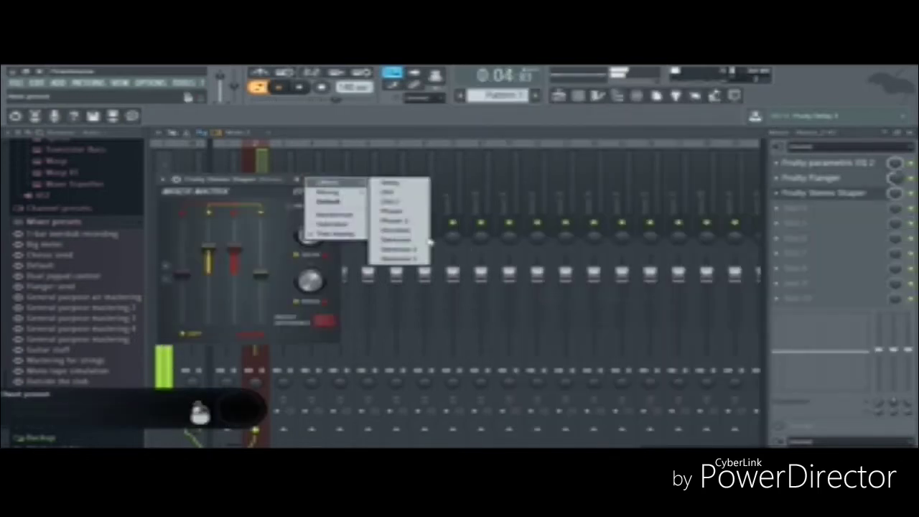
click(424, 259)
click(339, 179)
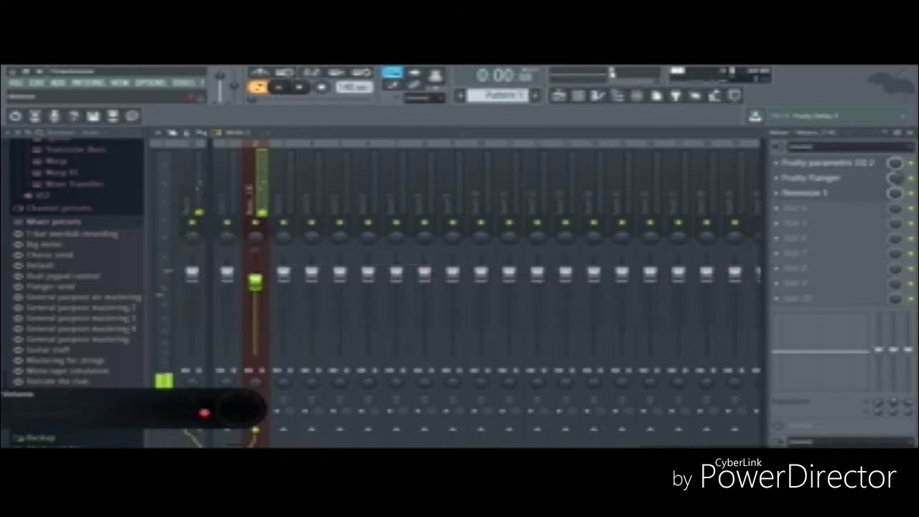
Step: Lower the second Nexus mixer track's fader a little further, stop playback and show the channel rack
drag(255, 280, 255, 288)
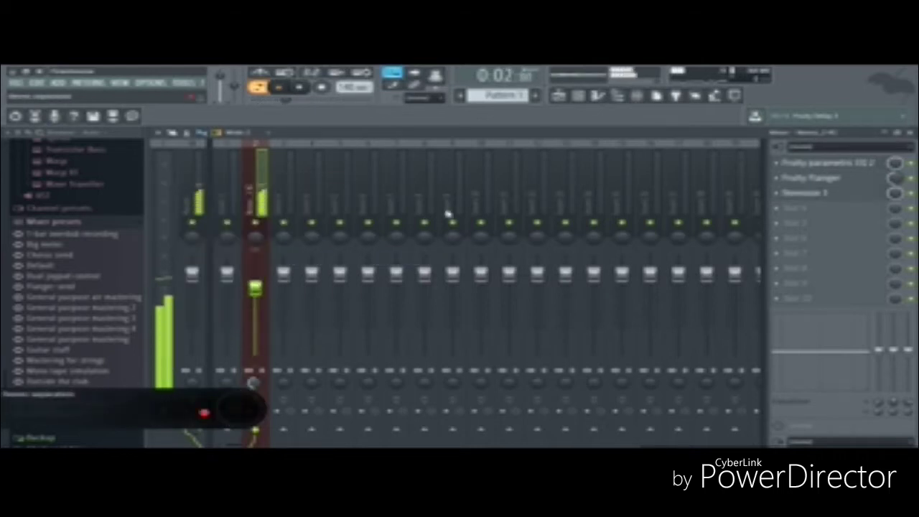
key(space)
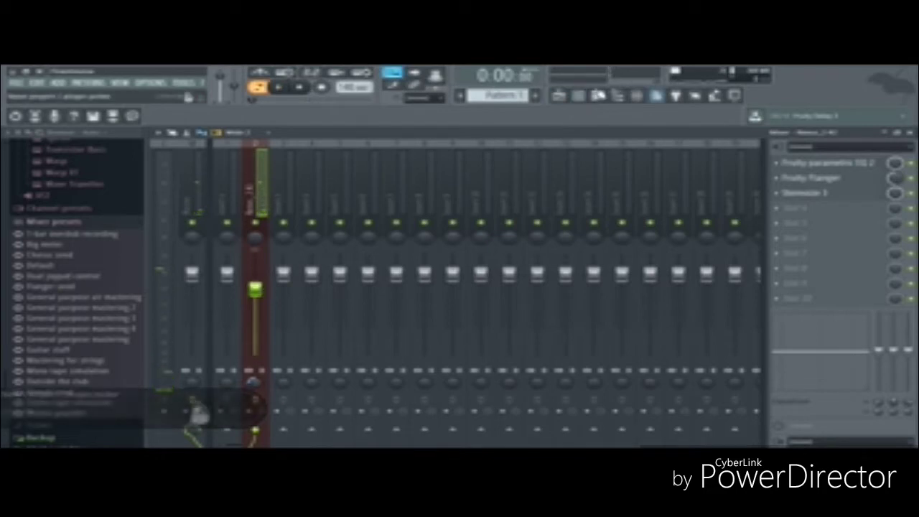
click(581, 95)
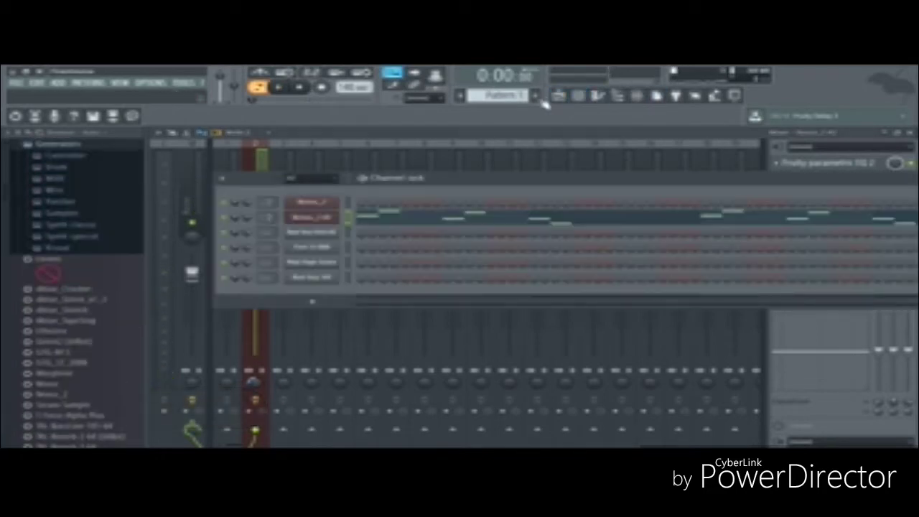
right_click(327, 204)
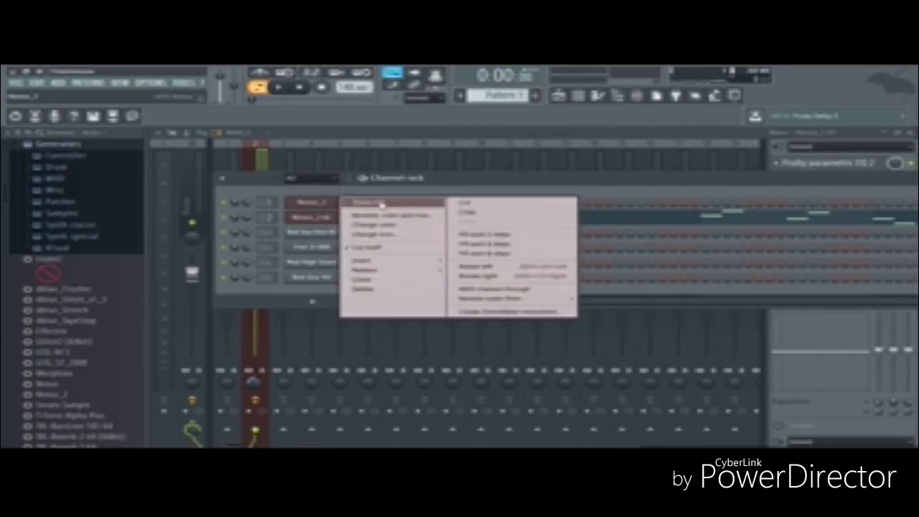
click(381, 206)
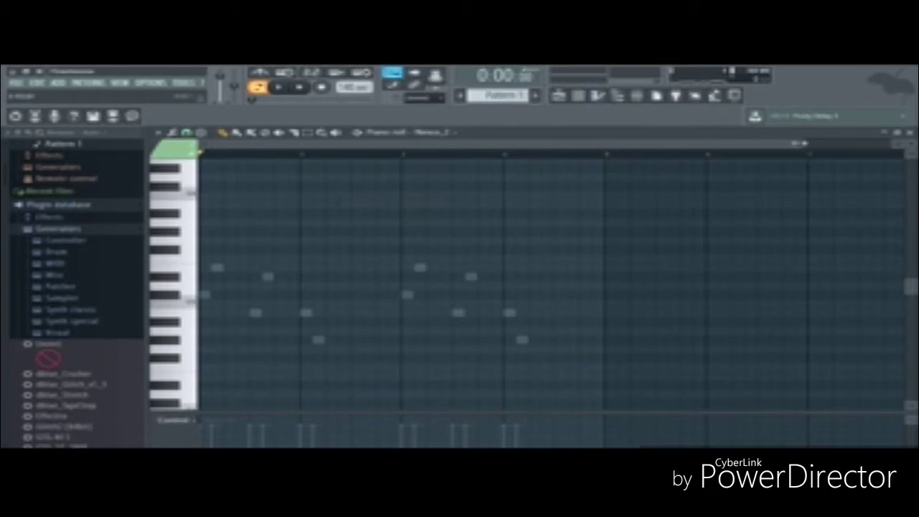
drag(796, 142, 867, 143)
click(583, 100)
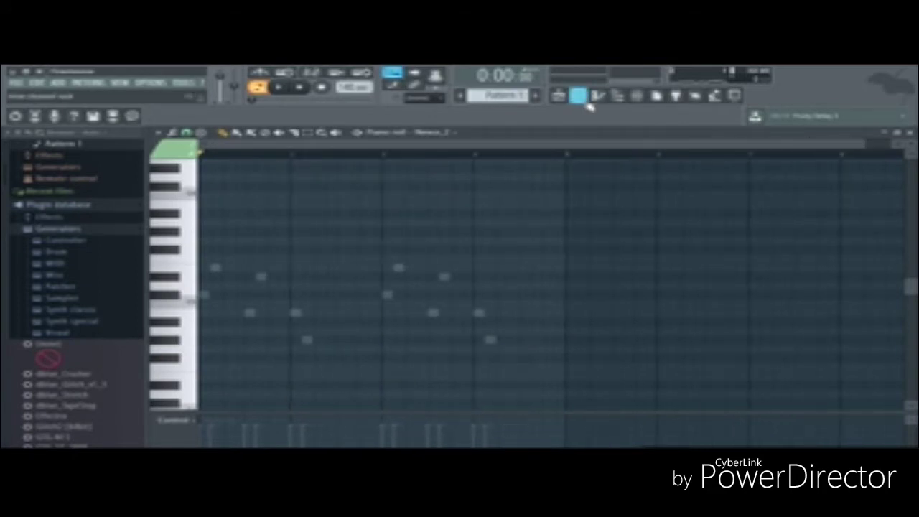
click(587, 105)
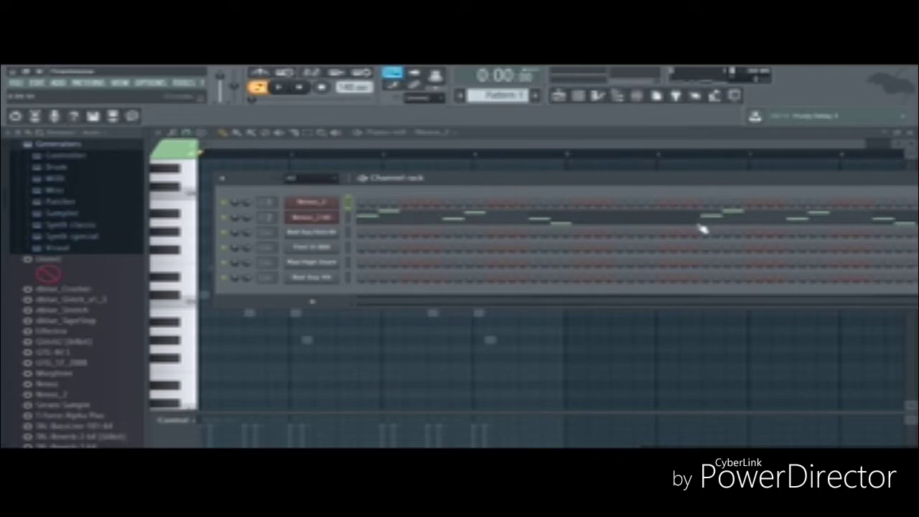
right_click(338, 207)
click(349, 205)
Step: Open the first Nexus channel's piano roll and add two rising notes in bar 2, above the second channel's ghost notes
right_click(329, 205)
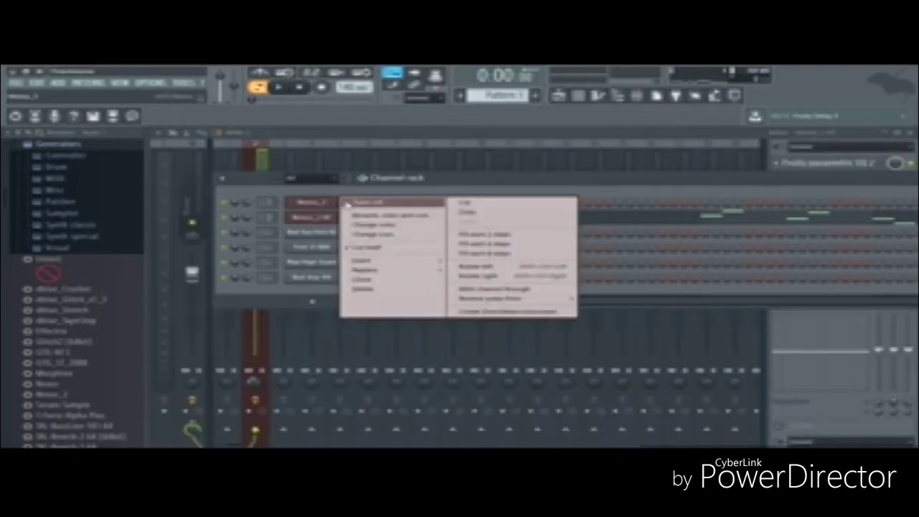
click(348, 204)
key(space)
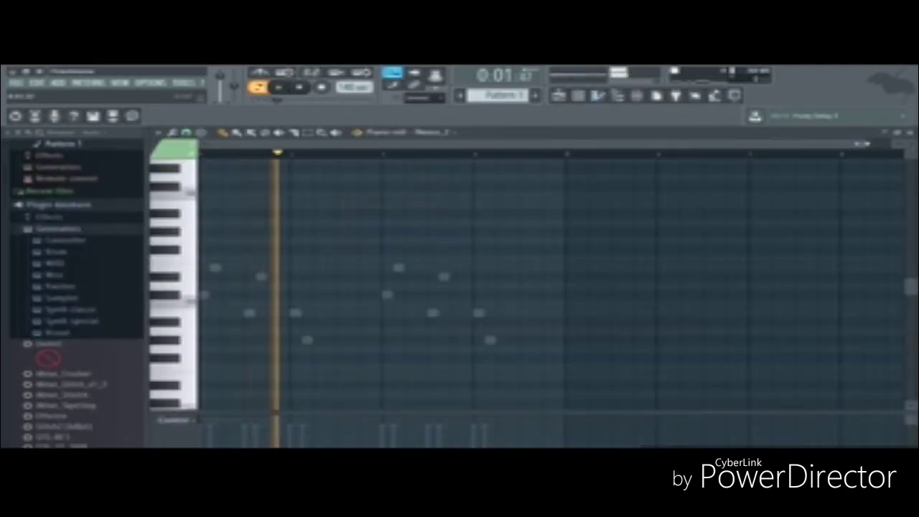
drag(700, 156, 562, 156)
key(space)
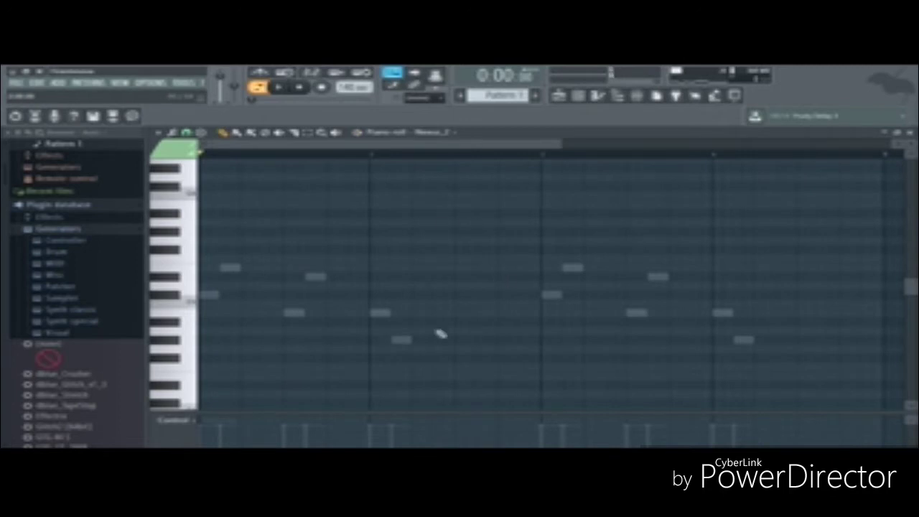
click(414, 205)
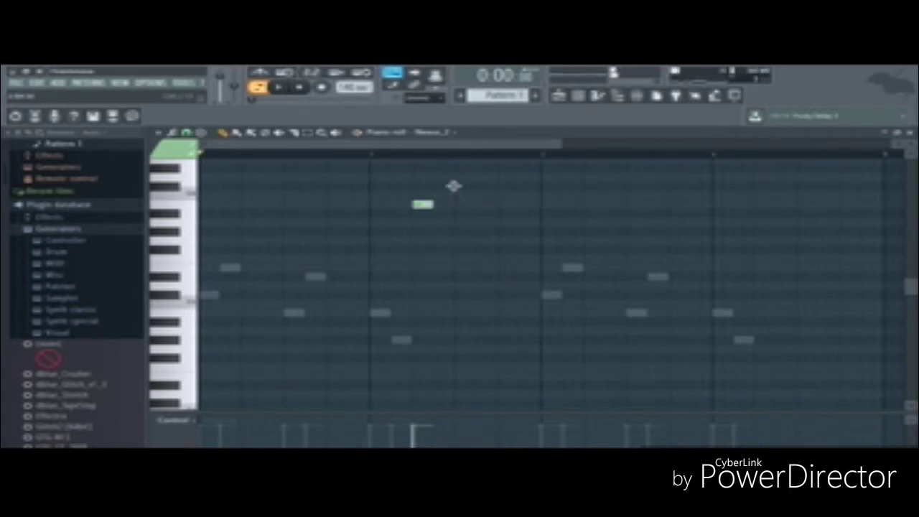
click(455, 186)
Step: Play back the pattern and add three notes in bar 4, two at the same pitch followed by a higher one
key(space)
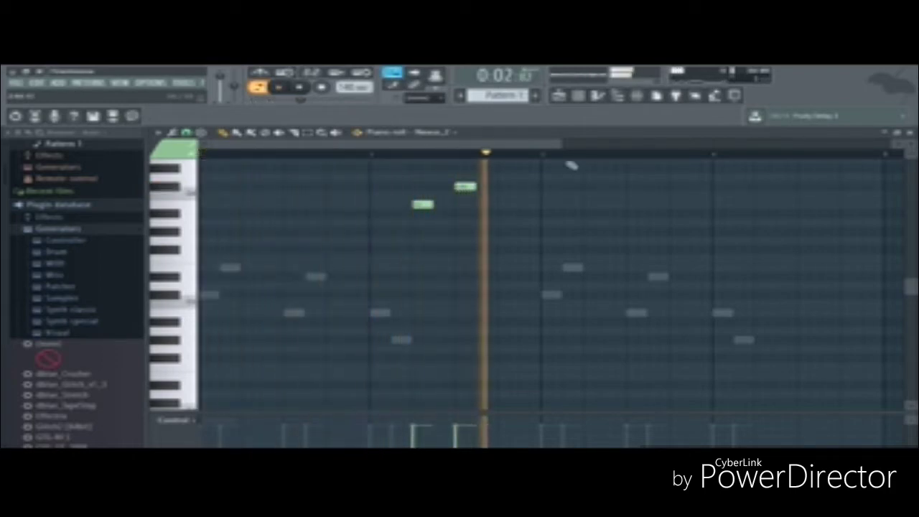
drag(548, 145, 644, 146)
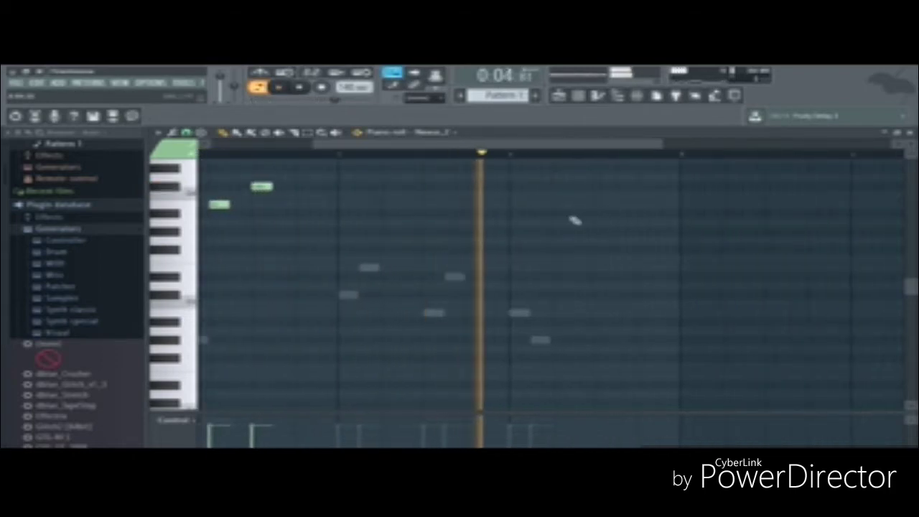
key(space)
click(555, 204)
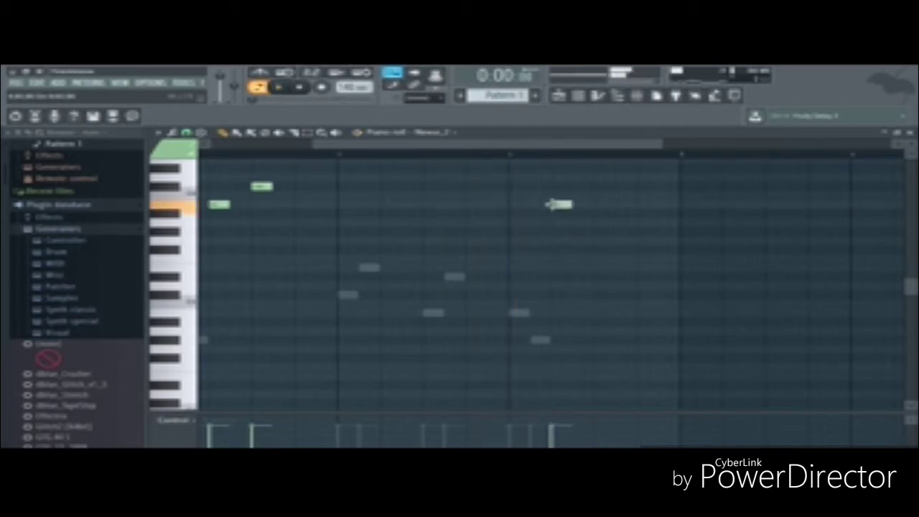
click(599, 205)
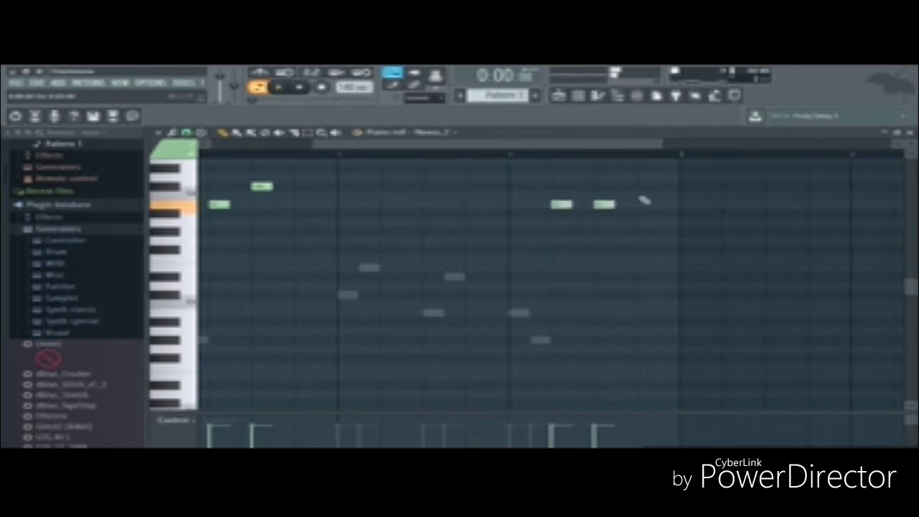
click(636, 195)
right_click(643, 194)
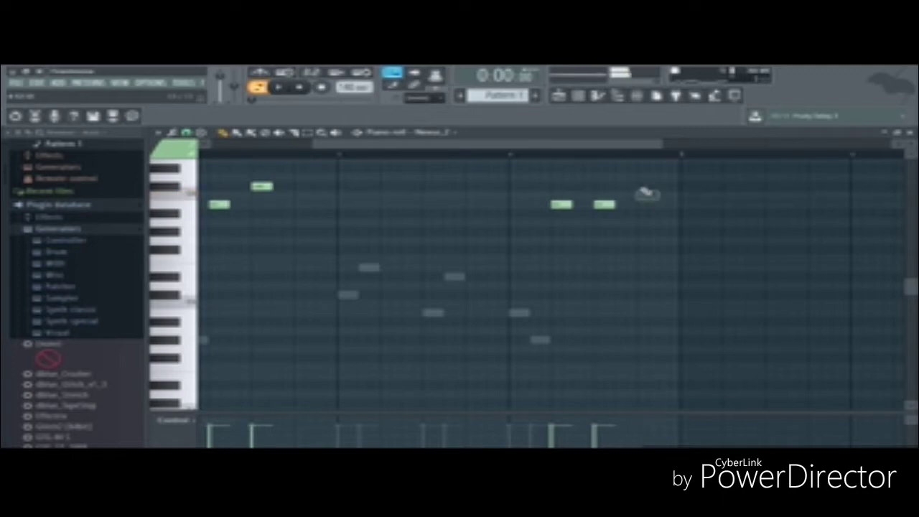
click(639, 186)
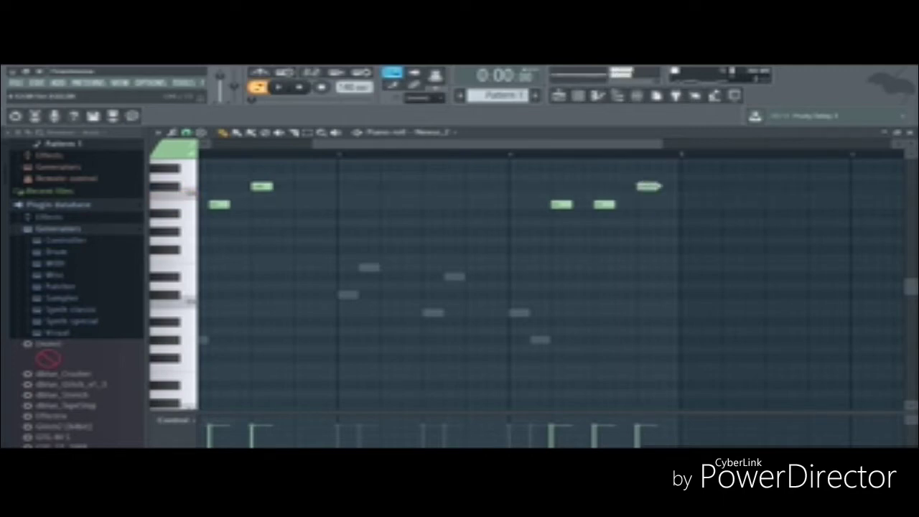
Step: Duplicate the second Nexus channel's entire four-bar melody and align the copy to start at bar 5
click(580, 96)
click(525, 222)
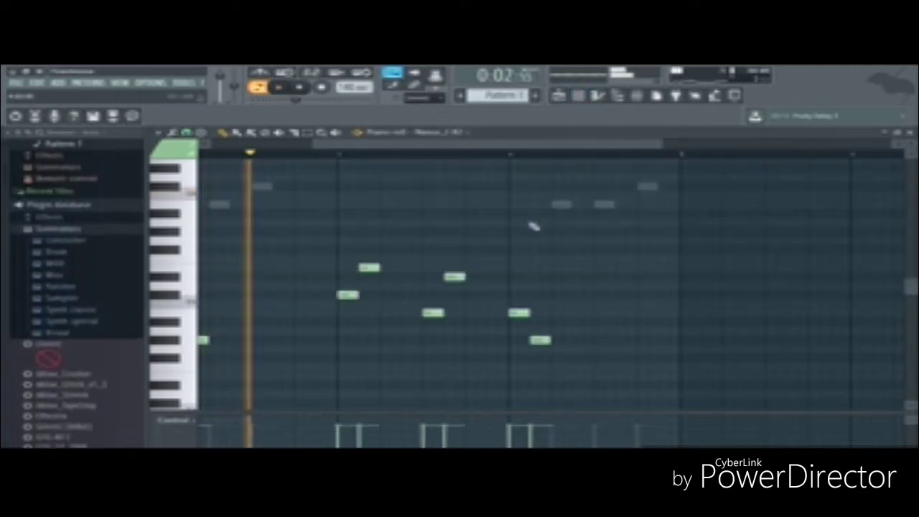
scroll(534, 227, down, 2)
drag(665, 342, 7, 150)
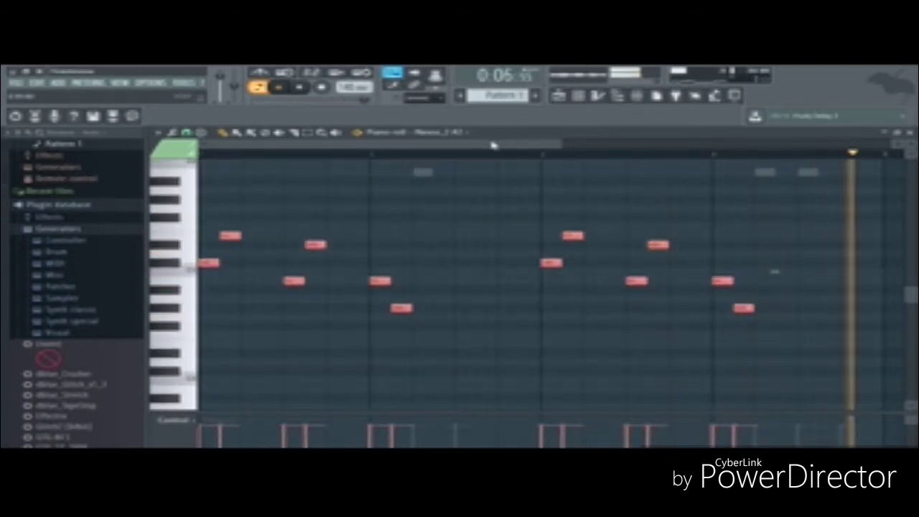
key(space)
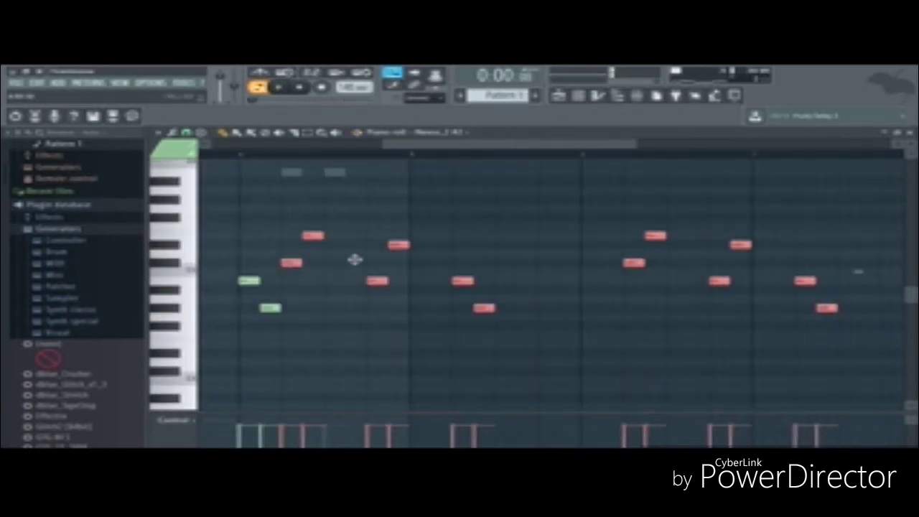
drag(355, 259, 421, 263)
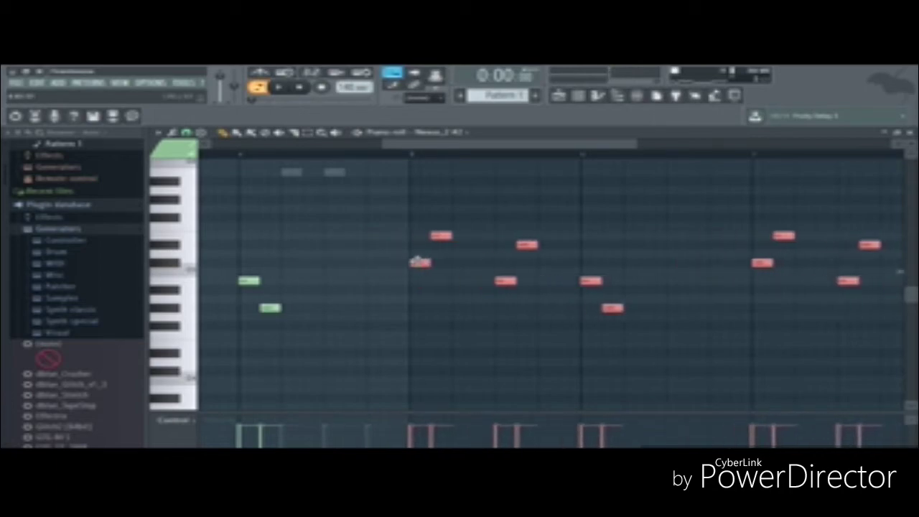
click(438, 204)
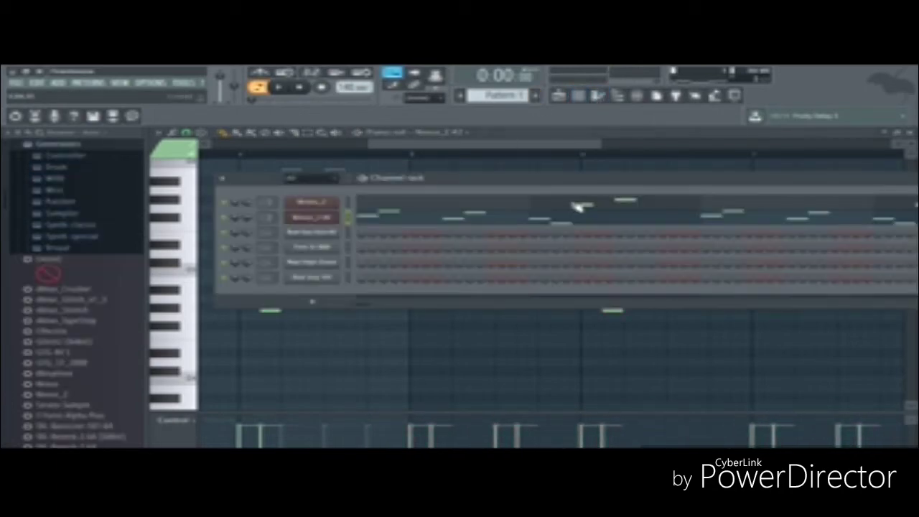
Step: Return to the first Nexus channel's piano roll, play the pattern and add two descending adjacent notes in bar 6
click(578, 207)
drag(488, 148, 331, 154)
key(space)
scroll(431, 212, up, 2)
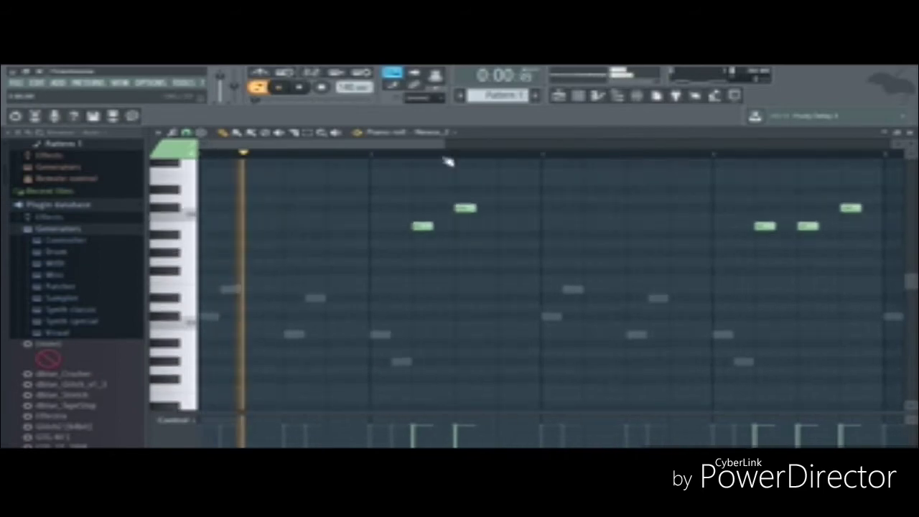
drag(435, 146, 603, 163)
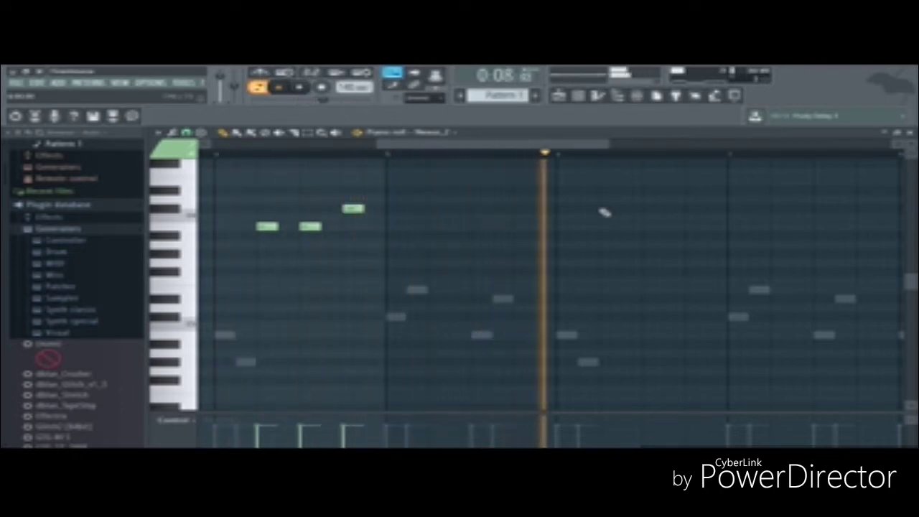
key(space)
click(605, 210)
click(624, 227)
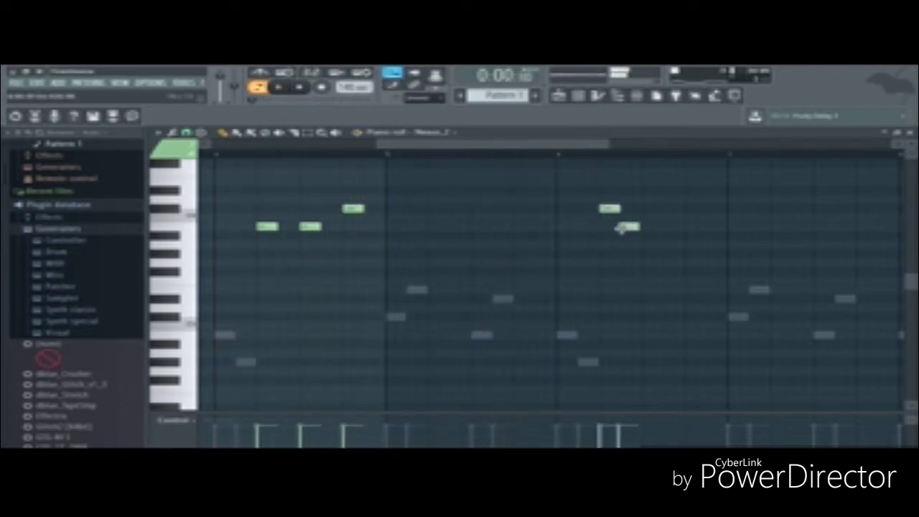
Step: Add two descending high notes in the second half of bar 8, leaving a small gap between them
drag(579, 150, 723, 150)
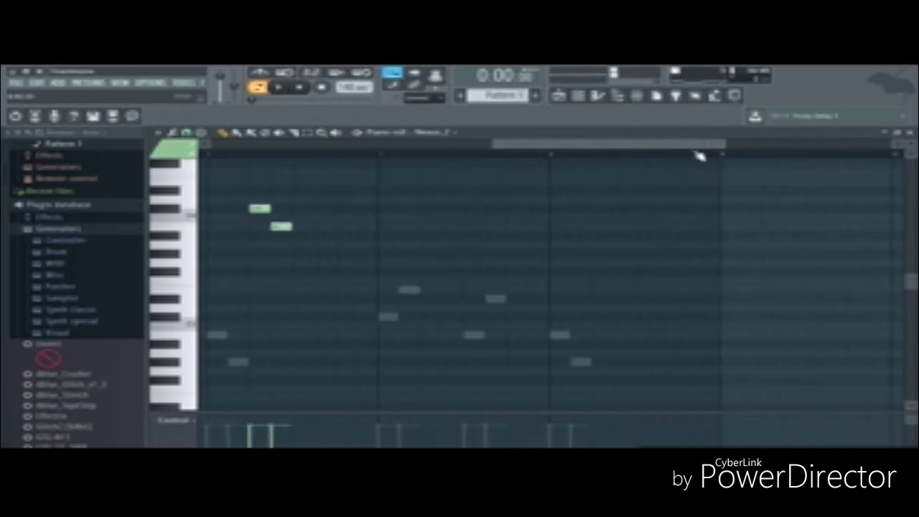
click(634, 181)
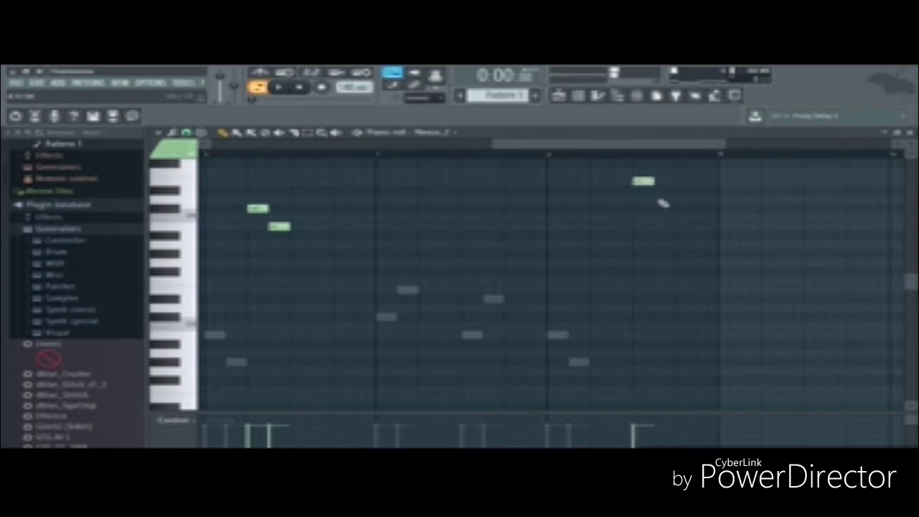
click(663, 192)
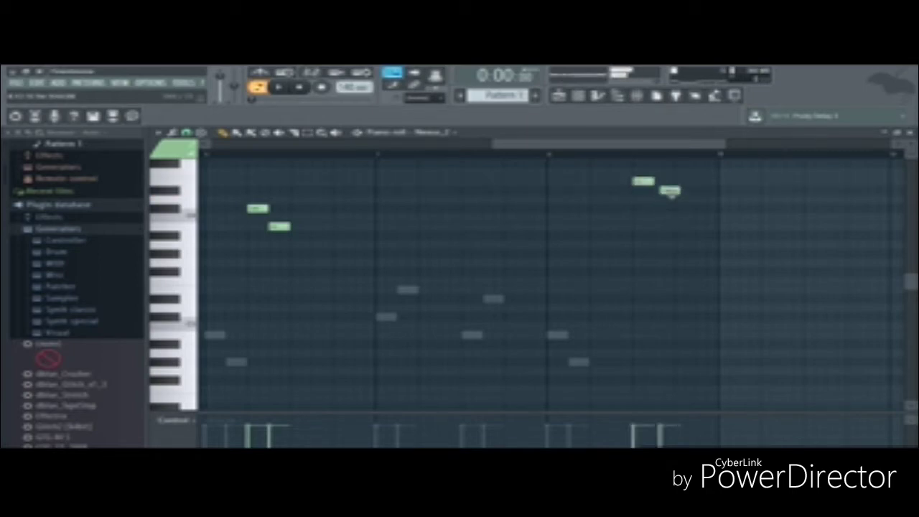
right_click(671, 191)
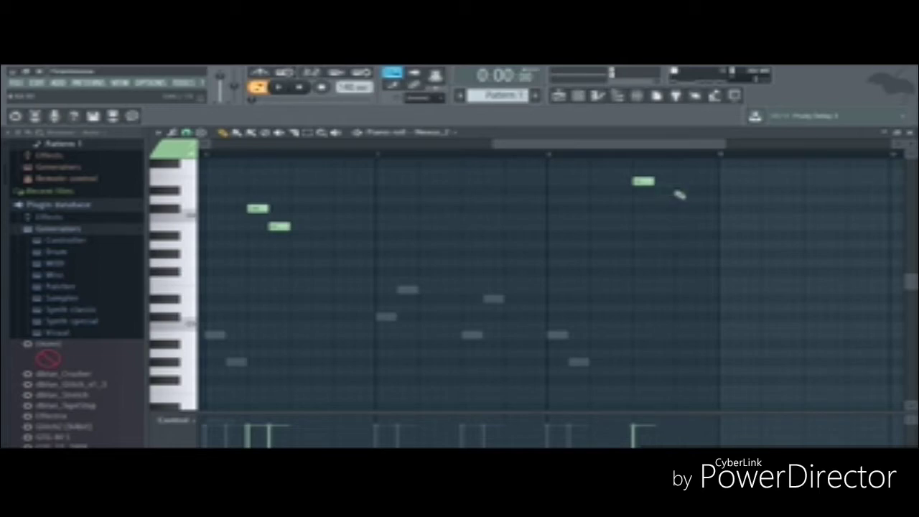
click(678, 191)
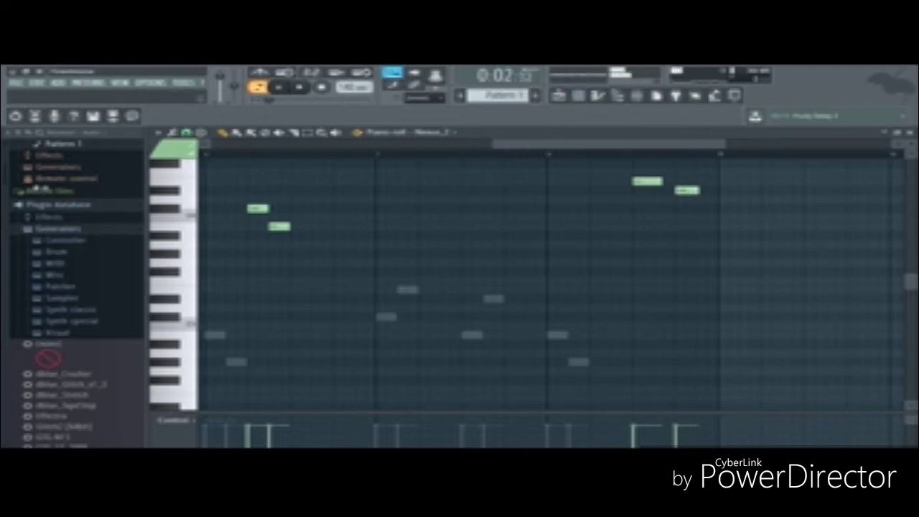
Step: Select the two high notes in bar 8 and shift them slightly earlier during playback, fine-tuning their start, then stop playback
drag(493, 143, 40, 188)
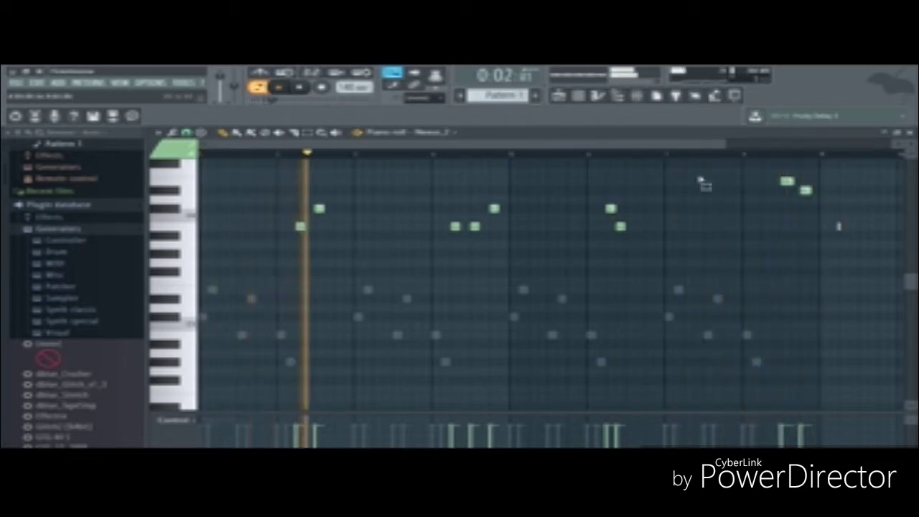
drag(701, 179, 842, 231)
drag(788, 181, 768, 185)
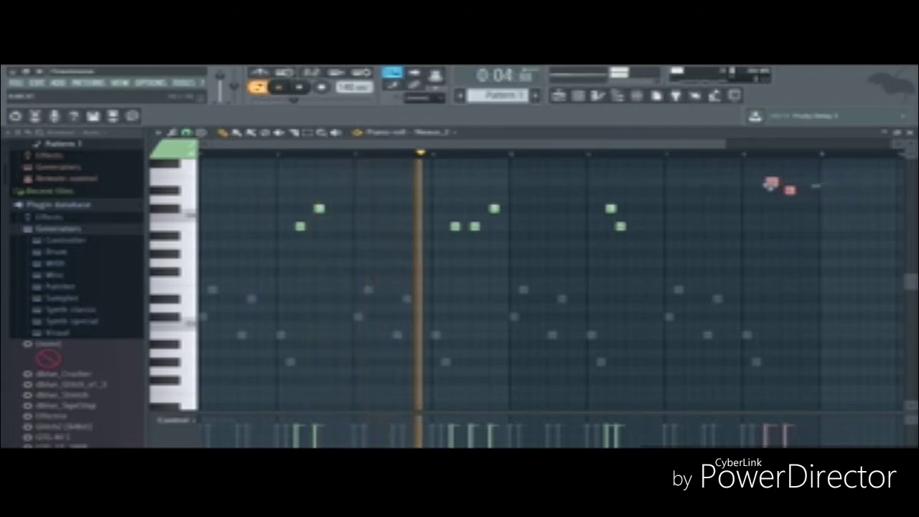
drag(723, 147, 442, 148)
click(703, 144)
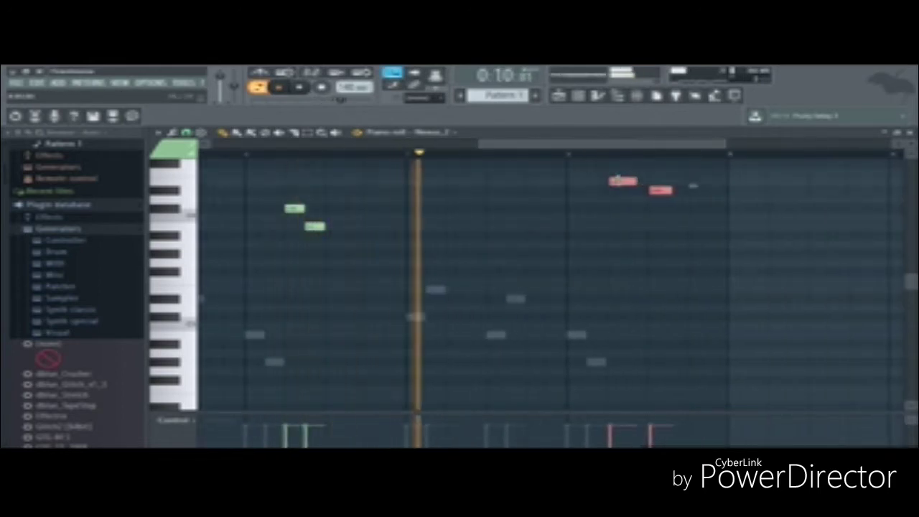
drag(617, 180, 615, 180)
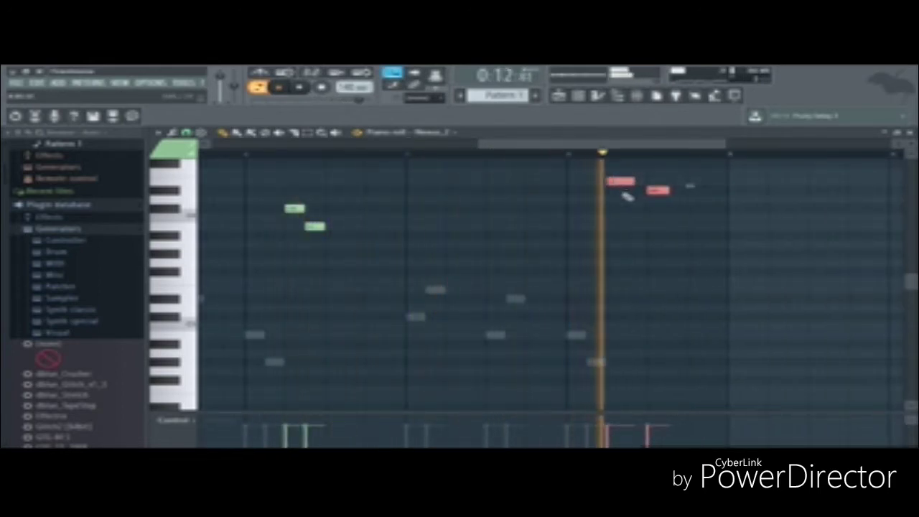
key(space)
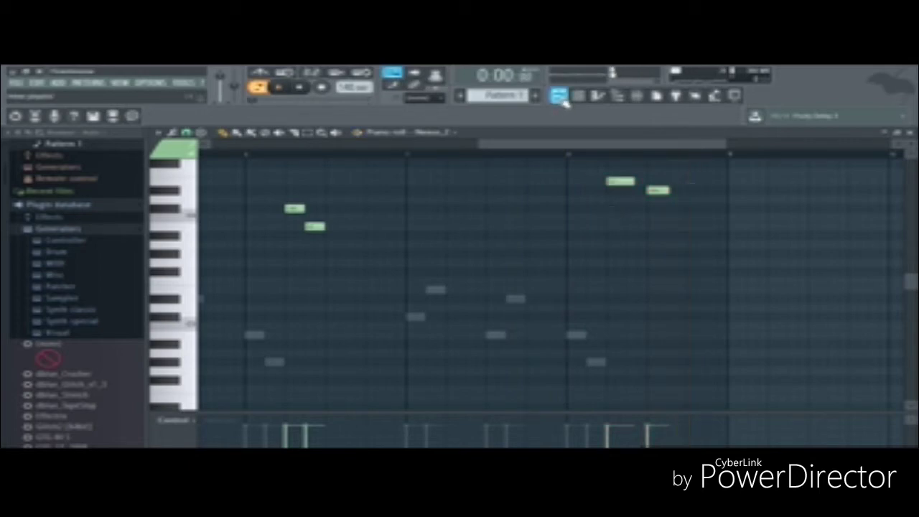
Step: Place Pattern 1 at the start of the playlist's first track and duplicate the clip directly after it
click(561, 96)
click(353, 180)
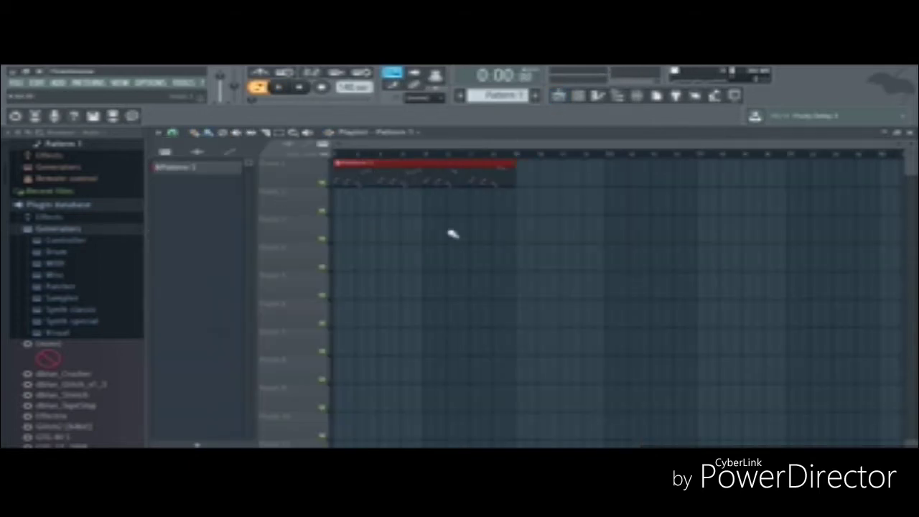
key(ctrl+b)
key(ctrl+d)
Step: Dismiss the Nexus content error, then lower the first Nexus mixer track's volume and raise the second one's slightly
click(578, 95)
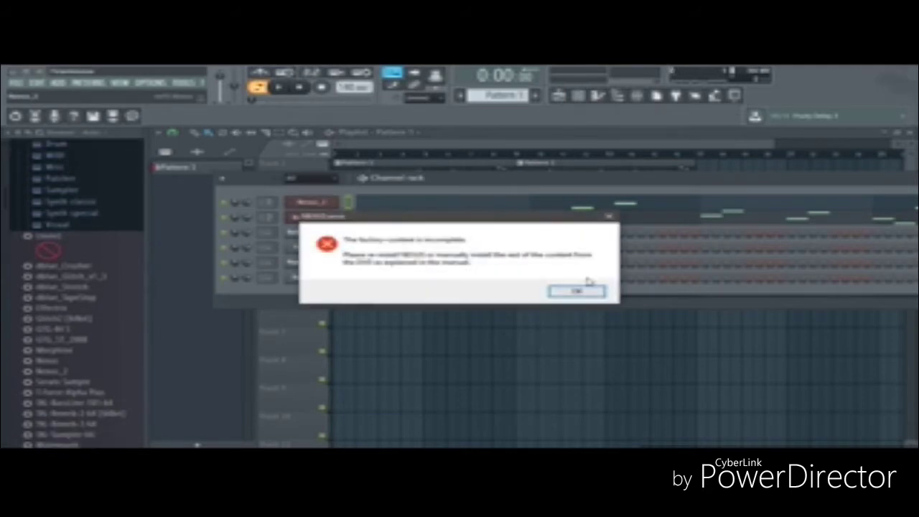
click(586, 295)
key(F9)
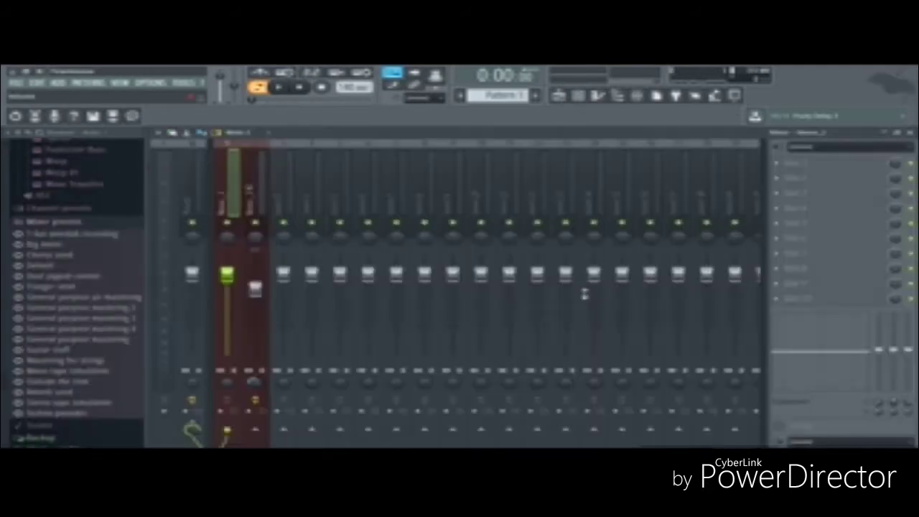
drag(232, 284, 231, 293)
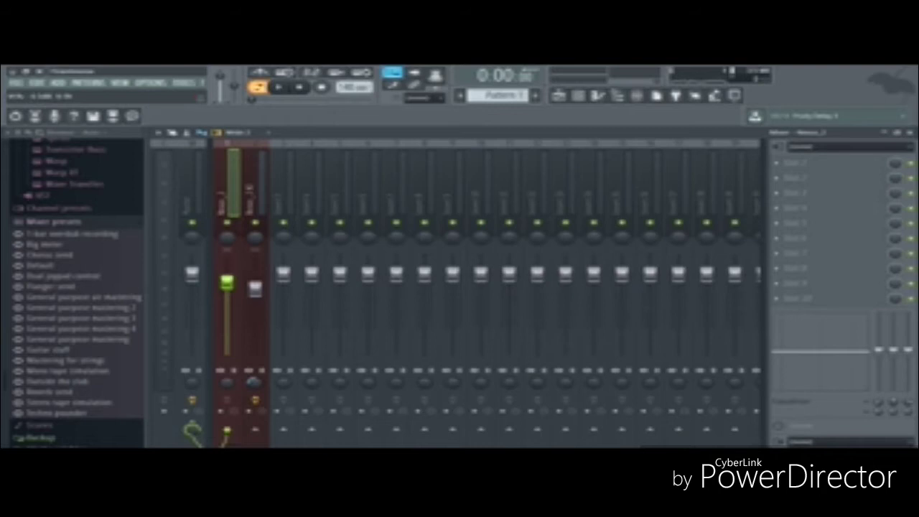
click(256, 291)
click(226, 206)
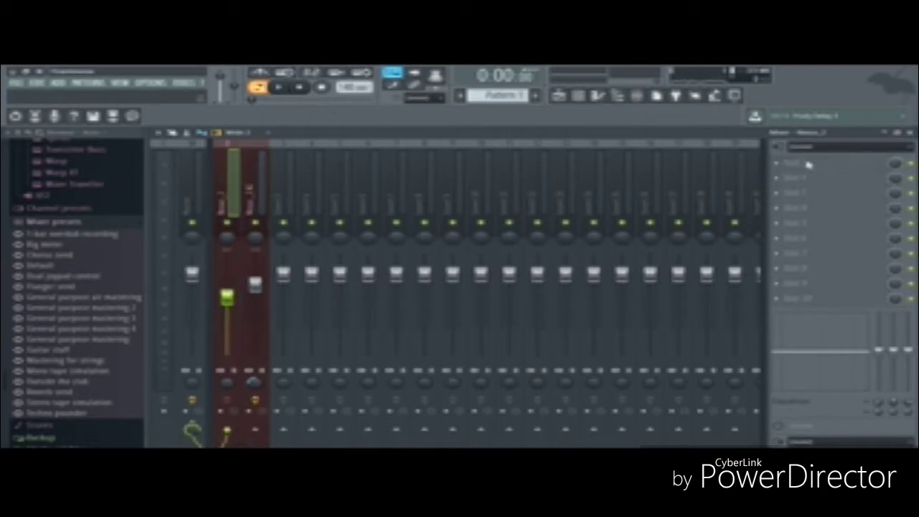
Step: Load Fruity Parametric EQ 2 in the first Nexus track's first effect slot and pull down its lowest band
click(778, 163)
click(619, 194)
click(599, 193)
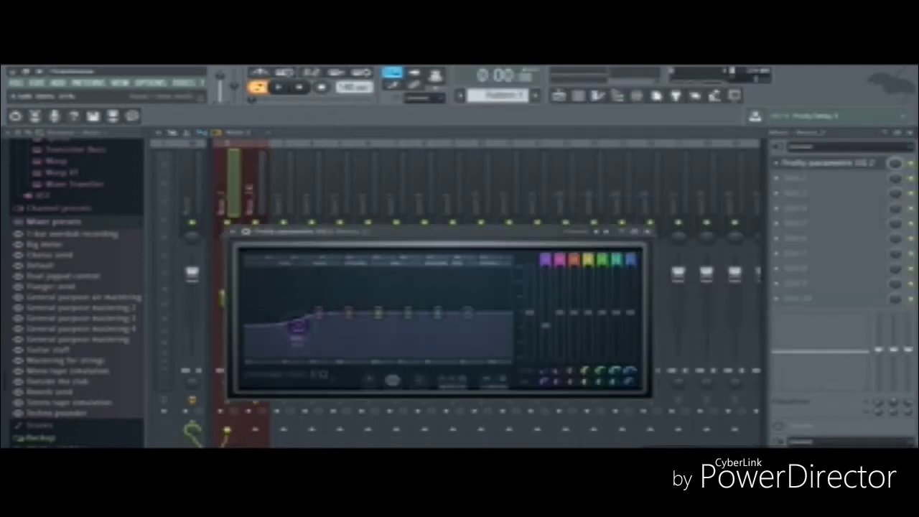
click(648, 231)
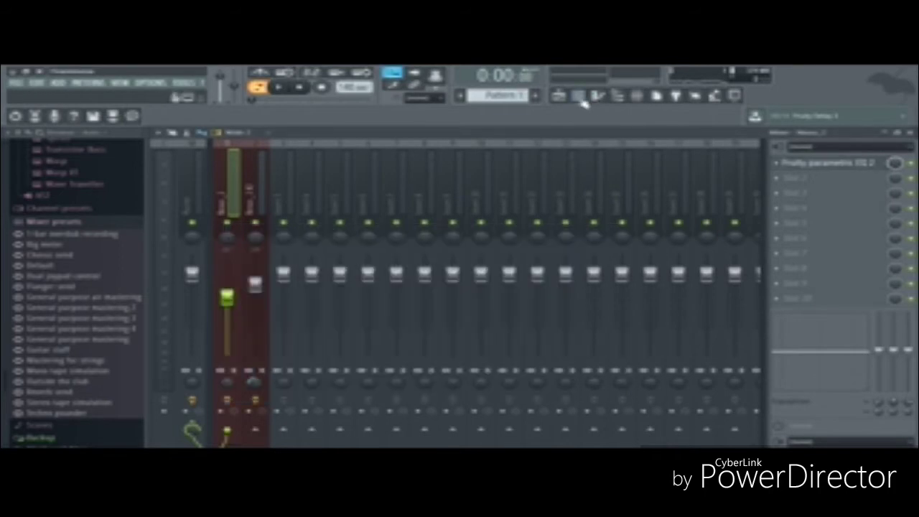
Step: Switch to empty Pattern 2 and enter hits on steps 9, 15, 19 and 25 of the high snare channel
click(562, 97)
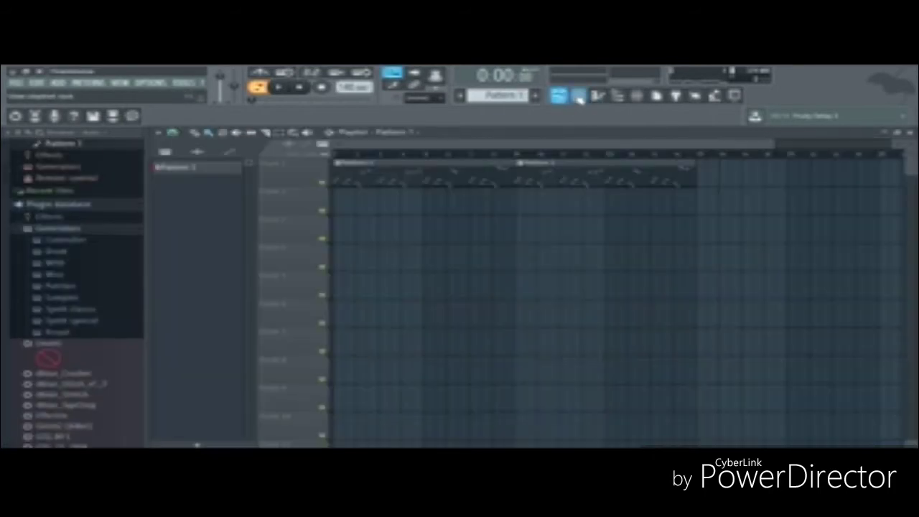
click(579, 97)
scroll(507, 96, up, 1)
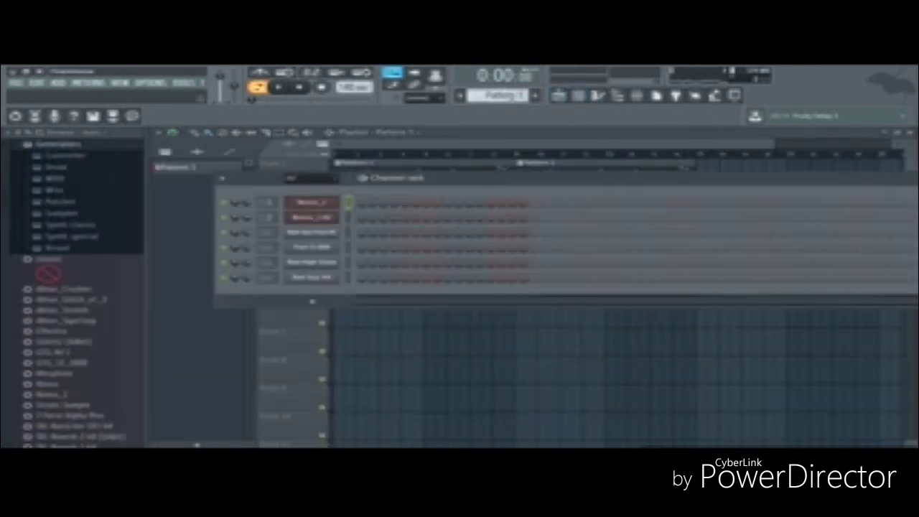
click(447, 263)
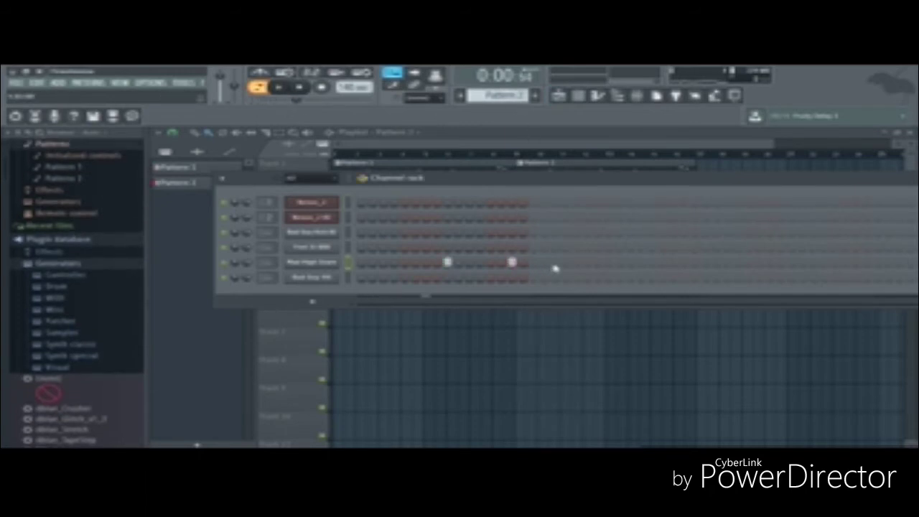
click(555, 263)
click(620, 263)
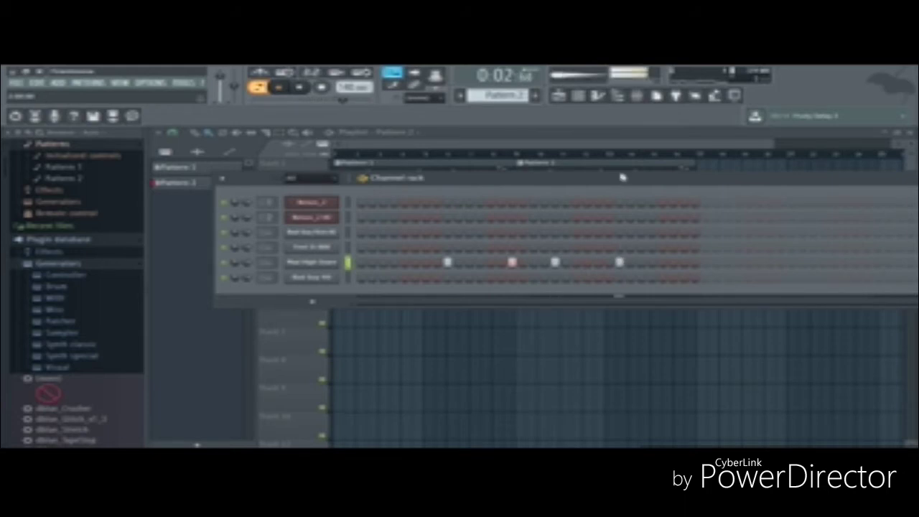
Step: Extend the high snare rhythm during playback with hits on steps 41, 47, 51 and 57
drag(536, 178, 362, 193)
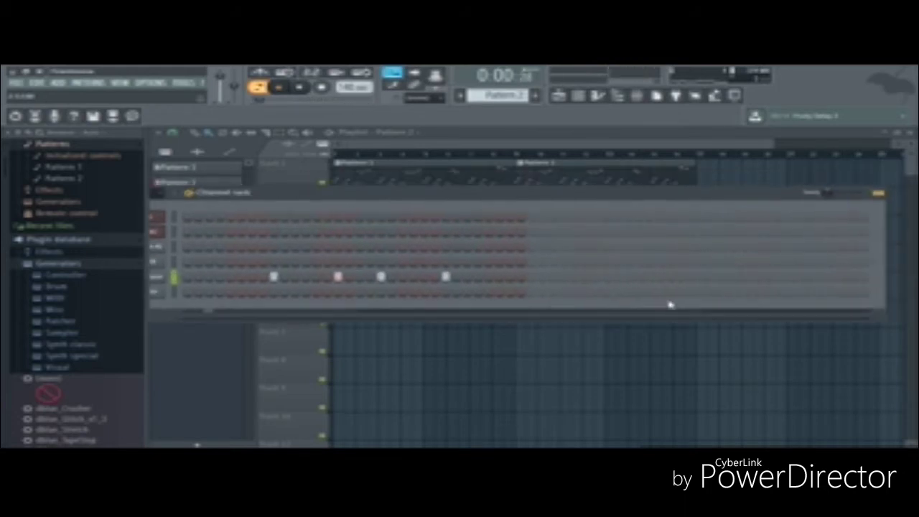
click(619, 278)
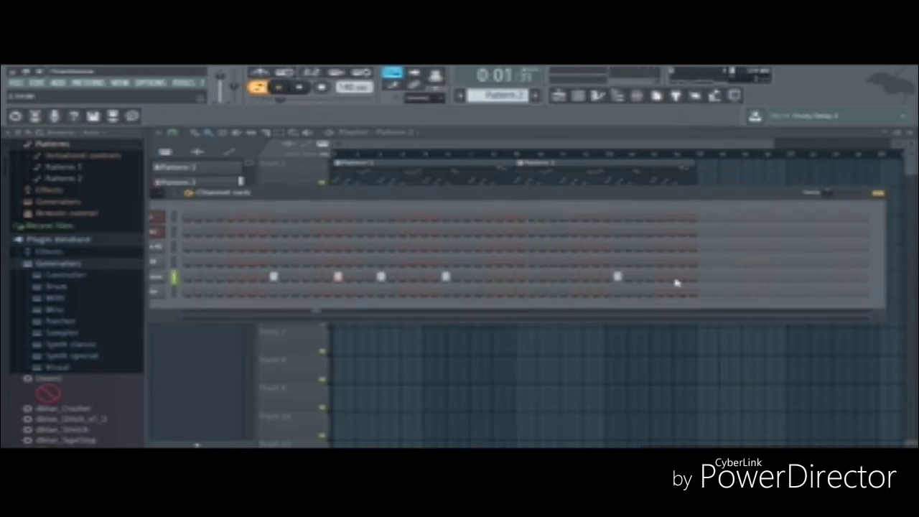
click(684, 278)
click(724, 278)
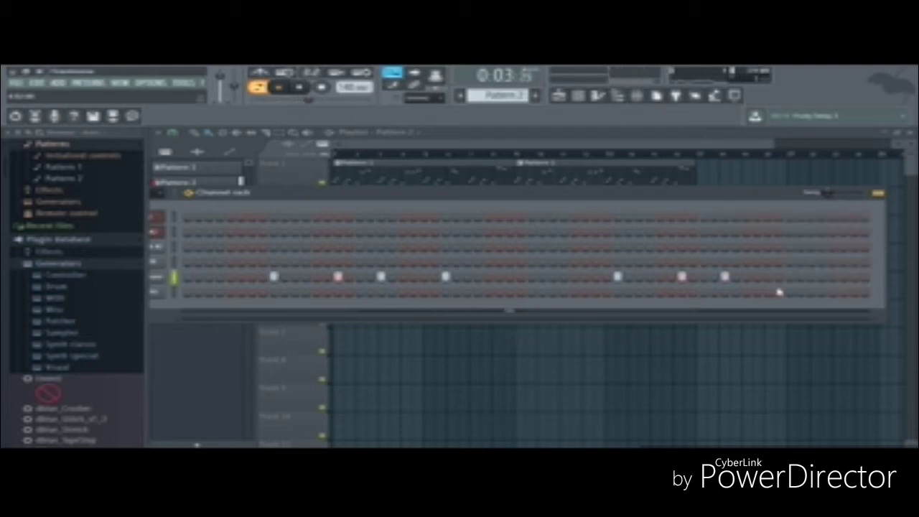
click(790, 277)
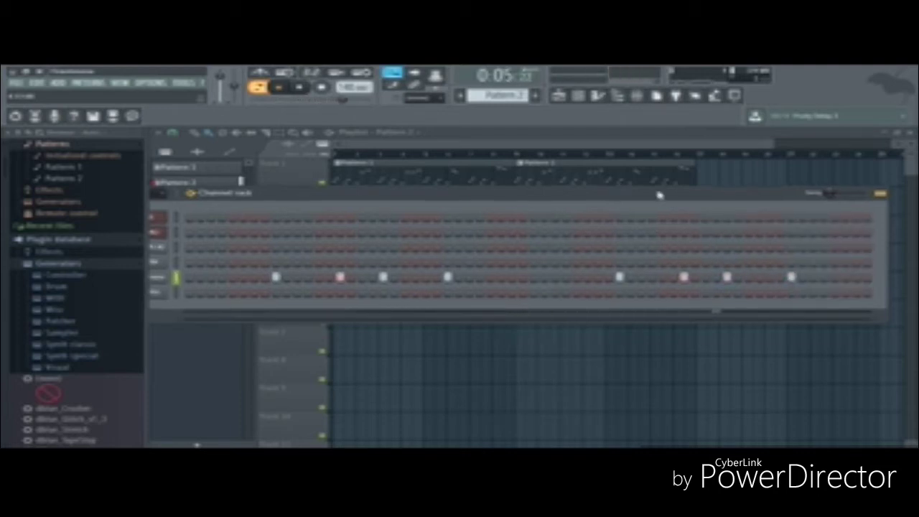
Step: Place Pattern 2 at the start of the playlist's second track and duplicate it to four consecutive clips
drag(659, 195, 751, 192)
click(608, 356)
key(space)
drag(360, 202, 231, 226)
key(ctrl+b)
key(ctrl+b)
key(ctrl+b)
key(ctrl+d)
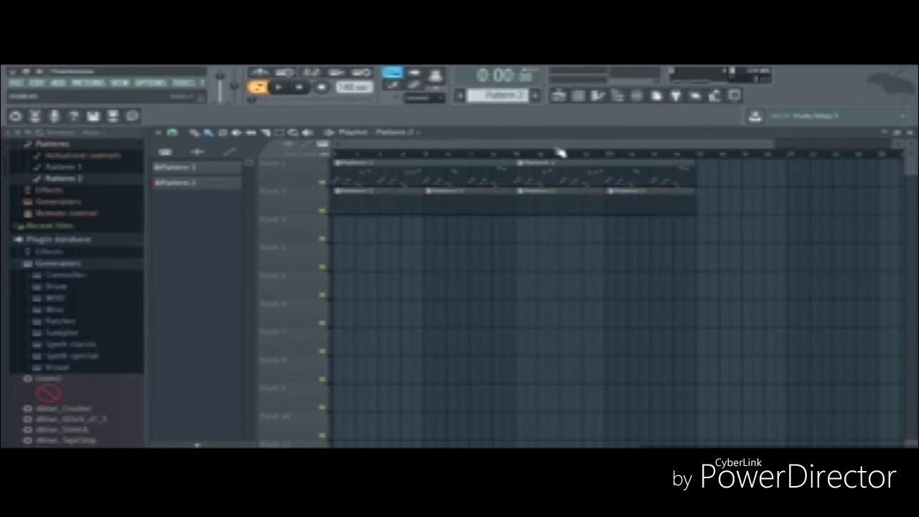
Step: Switch to empty Pattern 3 and enter hits on steps 1, 15 and 17 of the 808 channel
click(579, 98)
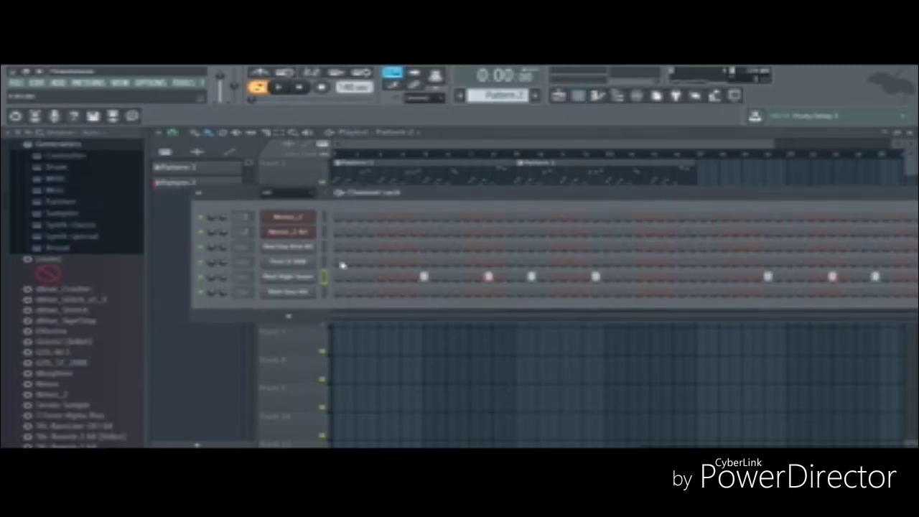
scroll(506, 95, up, 1)
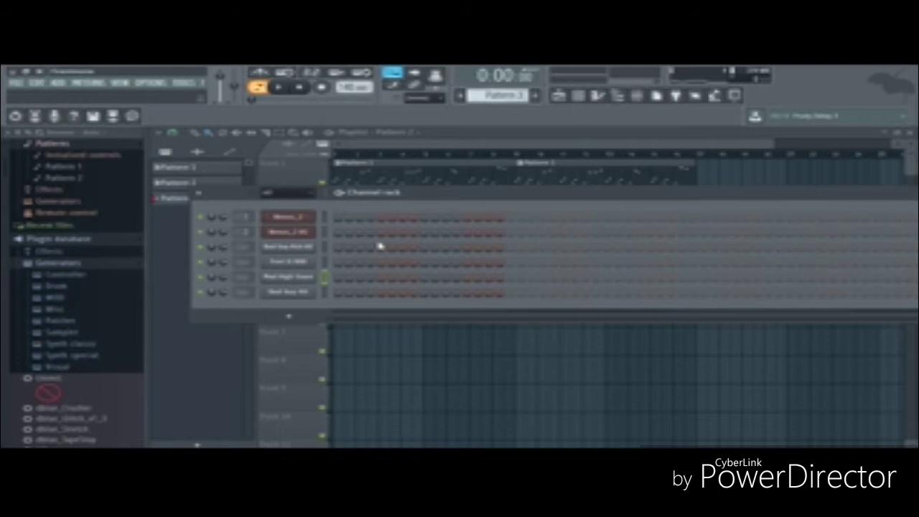
click(339, 262)
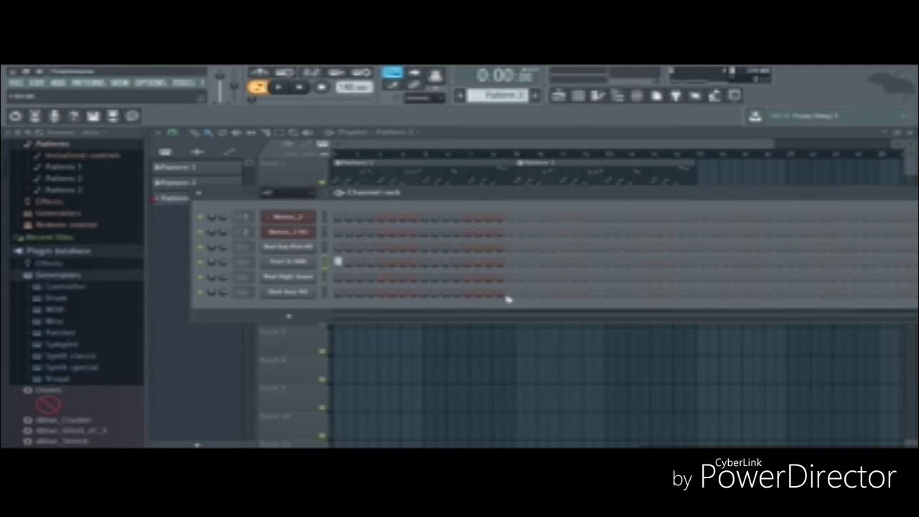
click(489, 261)
click(510, 262)
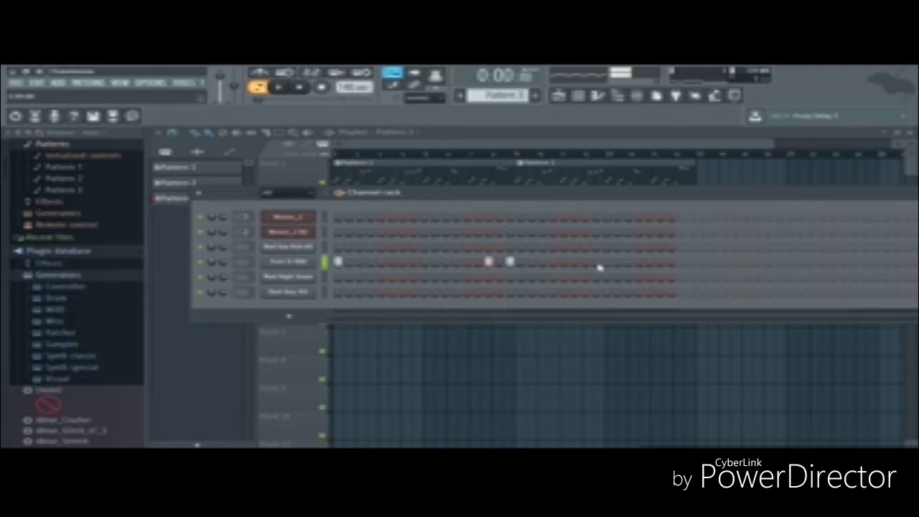
Step: Continue the 808 rhythm during playback with hits on steps 25, 35, 37, 41, 49 and 57
drag(601, 194, 457, 226)
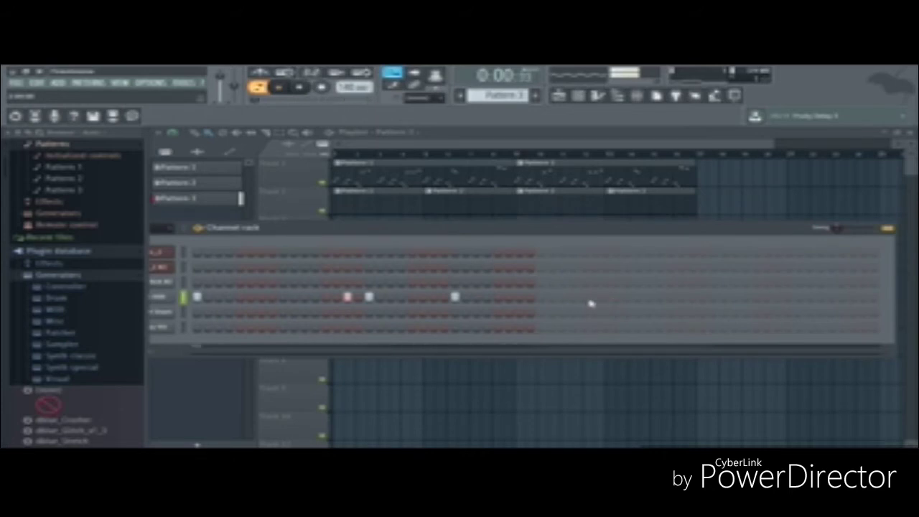
click(563, 297)
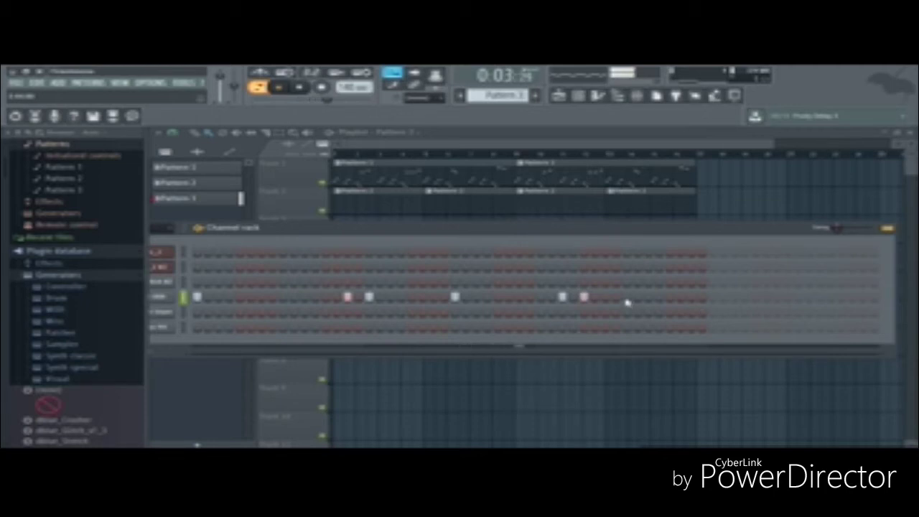
click(714, 297)
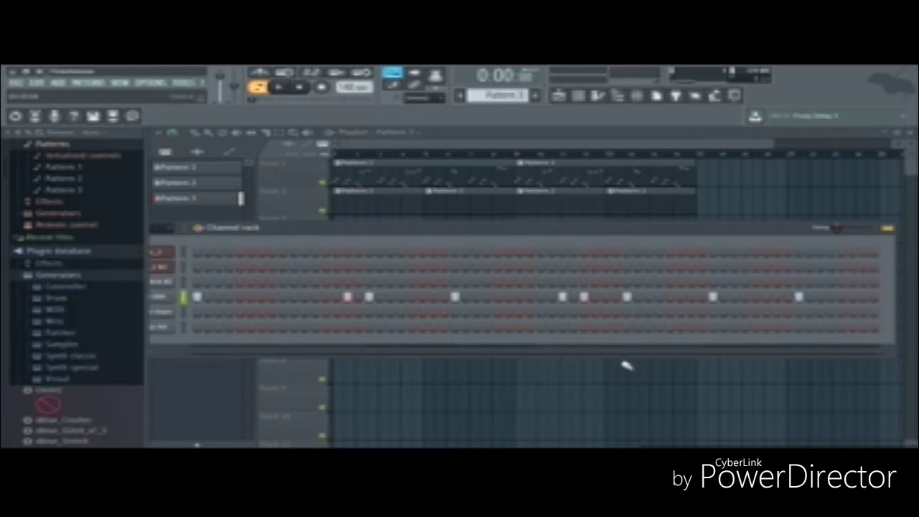
Step: Place Pattern 3 at the start of the playlist's third track and duplicate it to four consecutive clips
key(F6)
drag(365, 240, 253, 272)
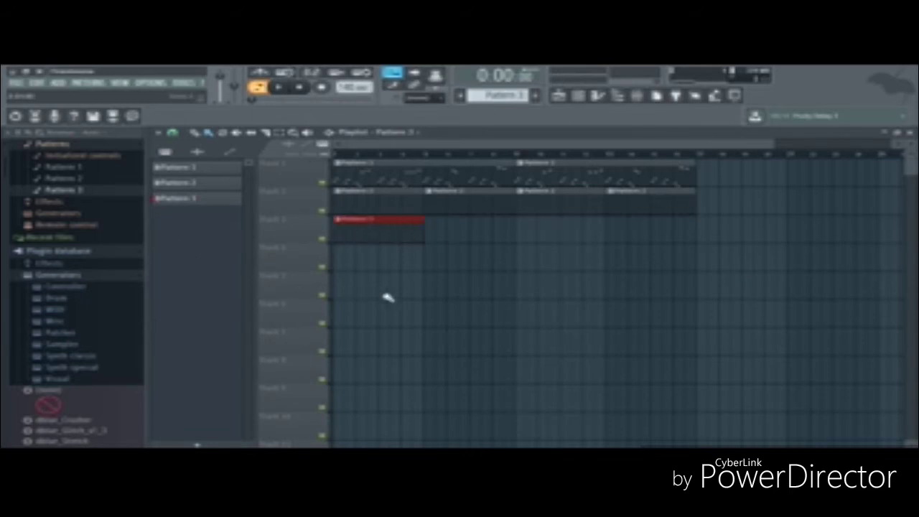
key(ctrl+b)
key(ctrl+b)
key(ctrl+b)
key(ctrl+d)
Step: Open the 808 channel's piano roll in Pattern 3, select all its notes and lengthen them together
click(579, 96)
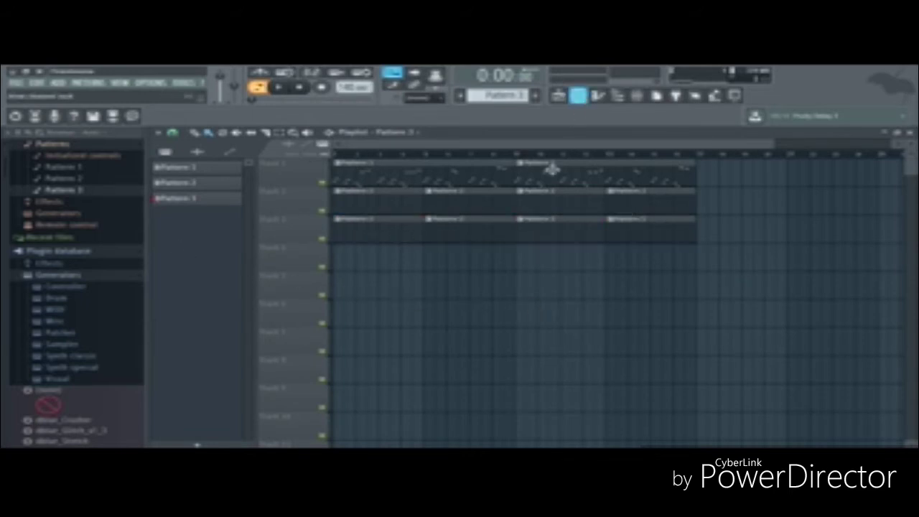
drag(477, 229, 582, 212)
right_click(285, 275)
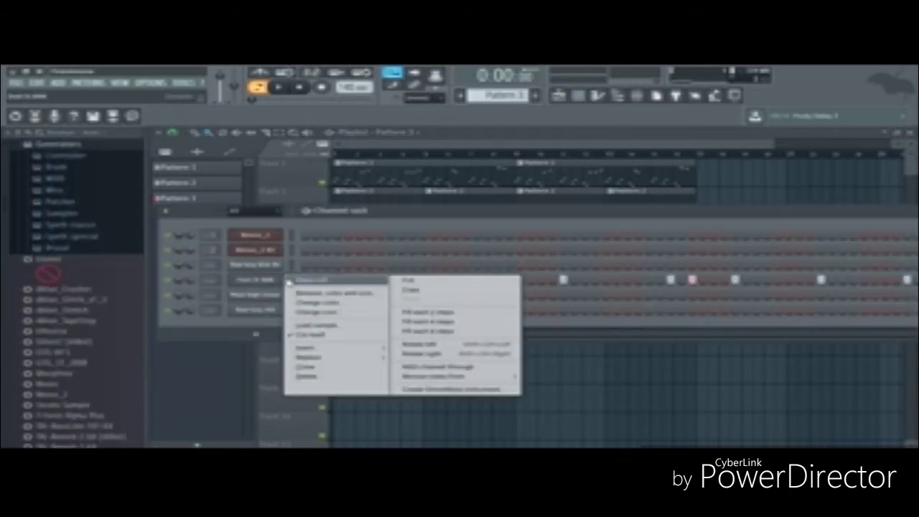
click(308, 282)
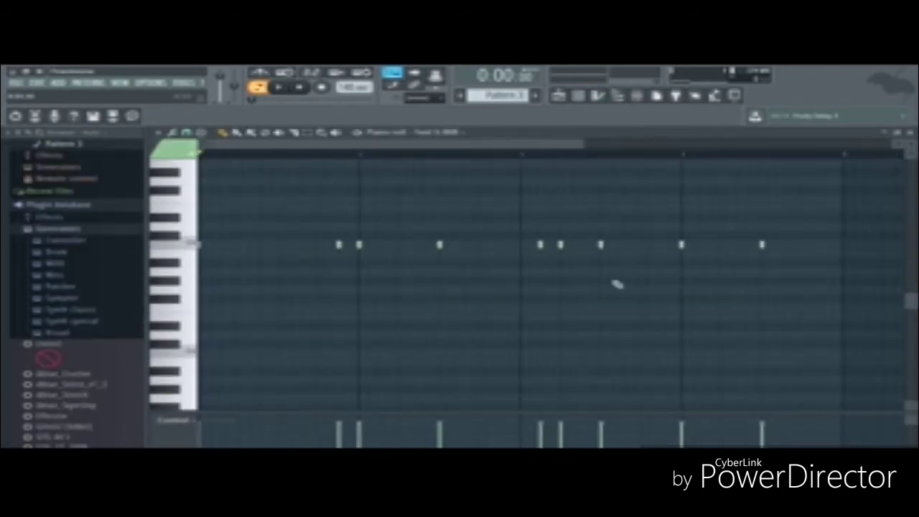
drag(833, 313, 1, 193)
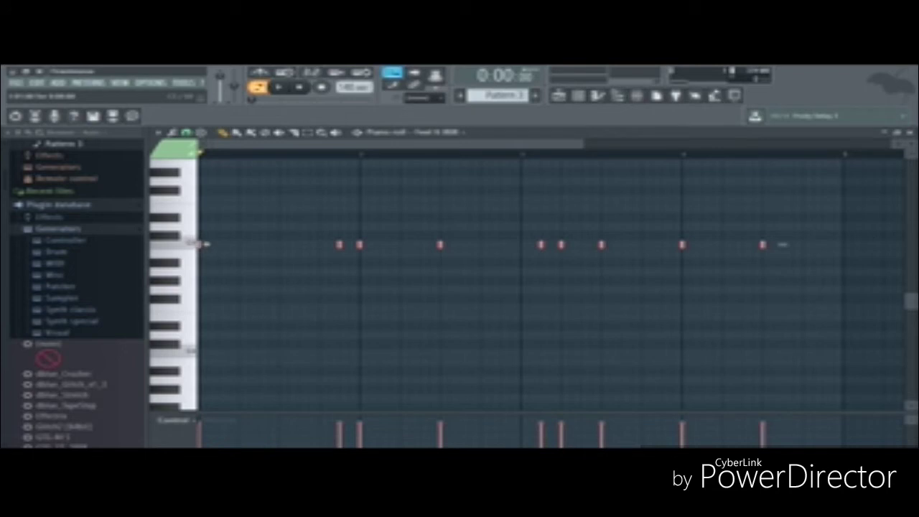
drag(205, 244, 222, 249)
key(ctrl+d)
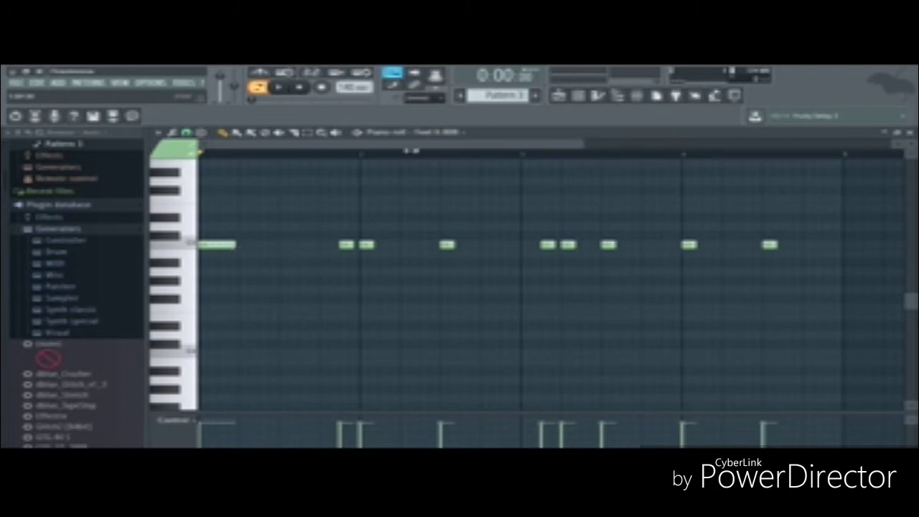
Step: Stretch the 808 note in the middle of bar 2 to one beat, add a higher one-beat note after it and start playback
scroll(488, 207, up, 3)
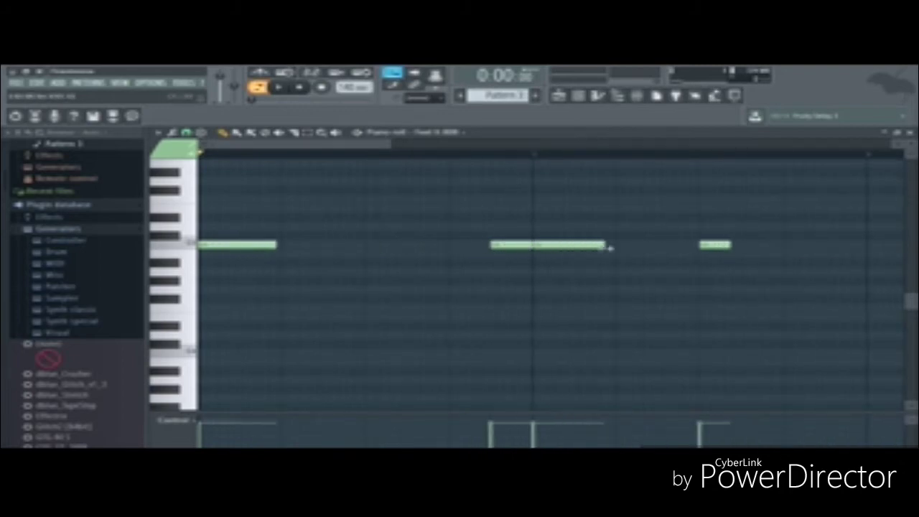
drag(737, 246, 800, 216)
click(785, 228)
key(space)
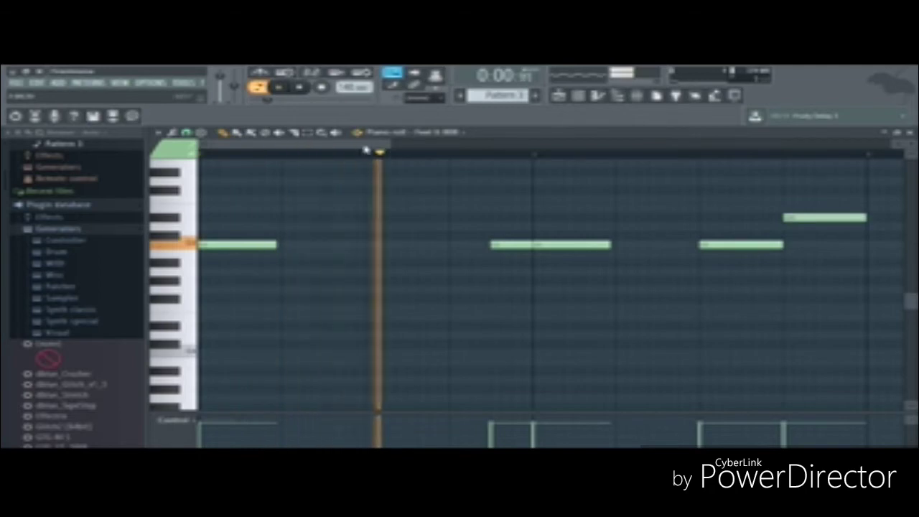
Step: Listen through bar 3 of the 808 line, stop playback and lengthen the note in the middle of that bar to just over one beat
drag(366, 150, 483, 154)
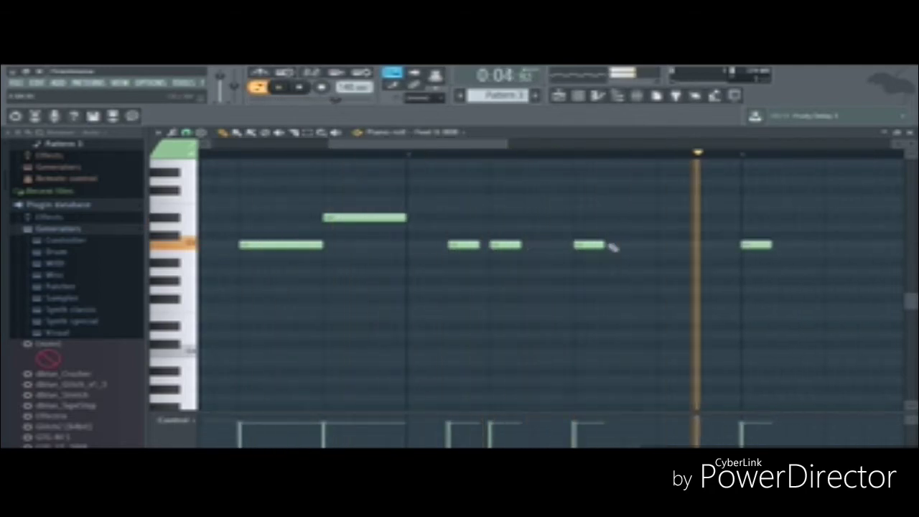
key(space)
drag(604, 245, 667, 249)
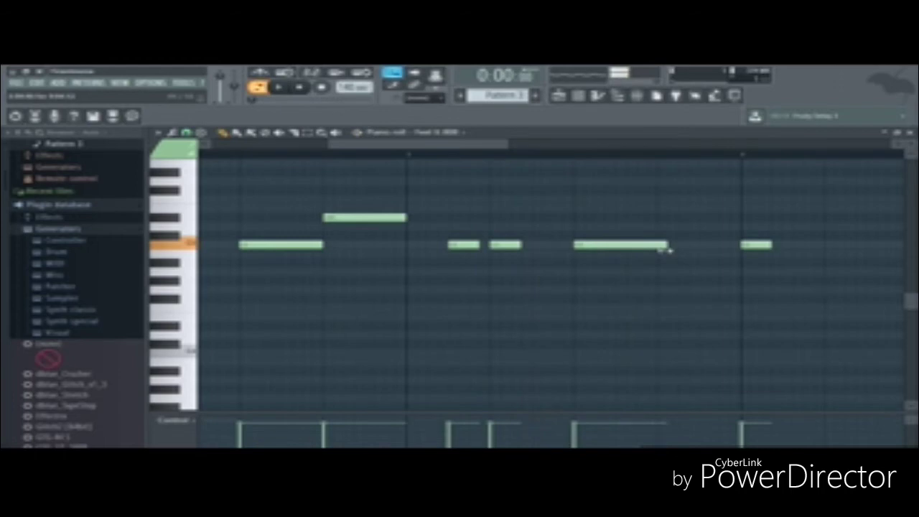
Step: Add a short higher note and a short lower note in the last beat of bar 4, then play the 808 line
click(554, 148)
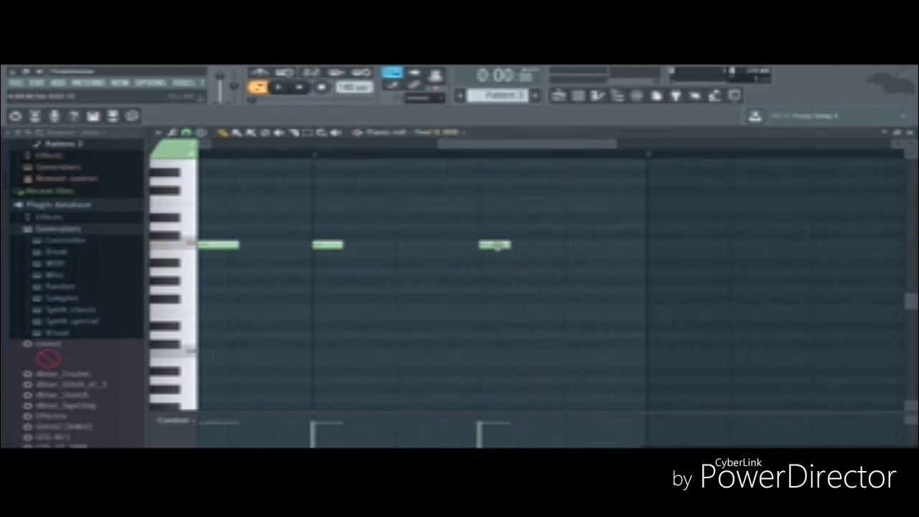
click(495, 246)
drag(583, 227, 572, 216)
drag(612, 277, 632, 285)
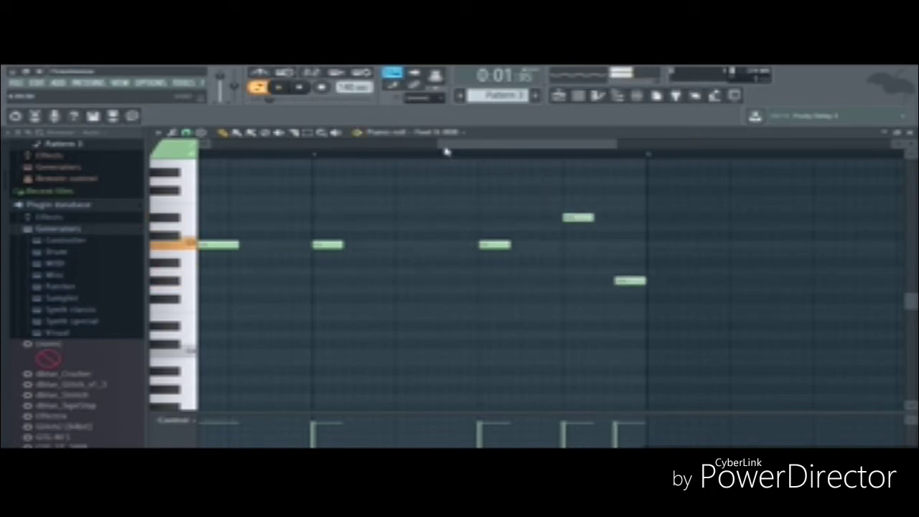
drag(384, 154, 234, 150)
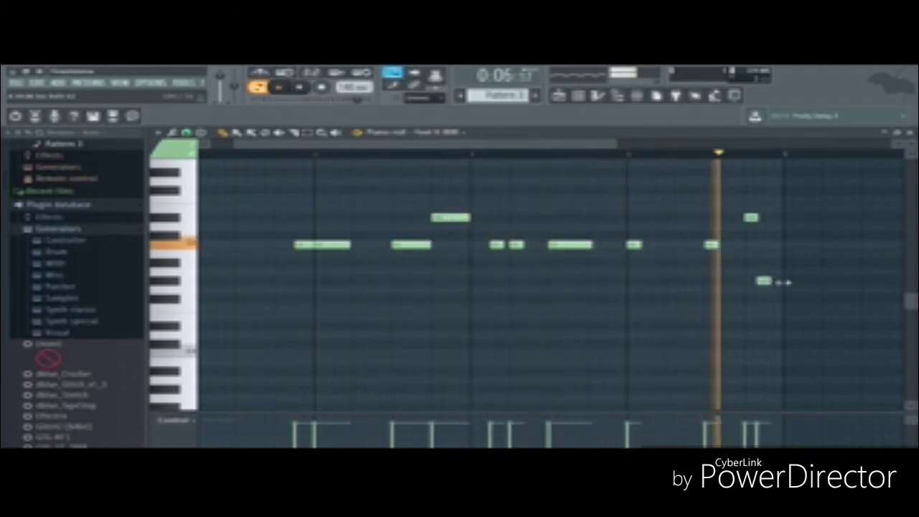
Step: Lengthen the last low 808 note to the end of bar 4 and play through the end of the line
drag(773, 281, 784, 281)
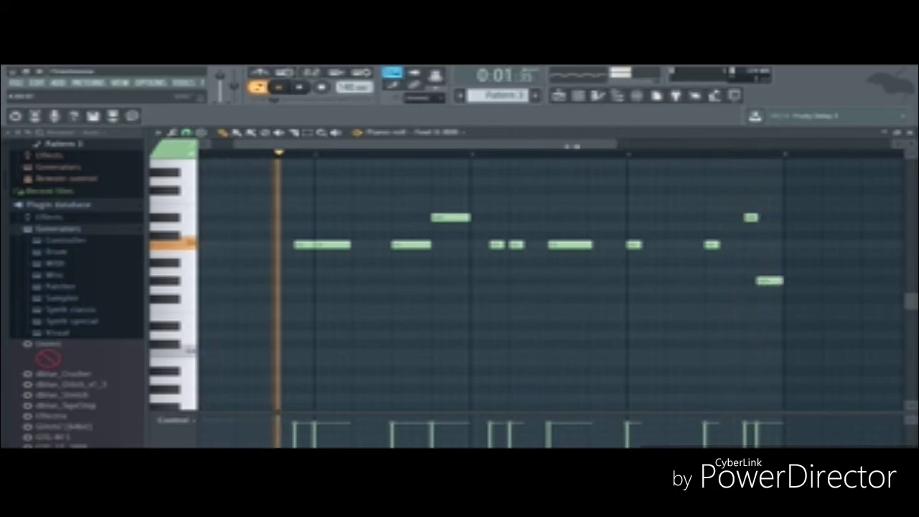
drag(614, 143, 601, 218)
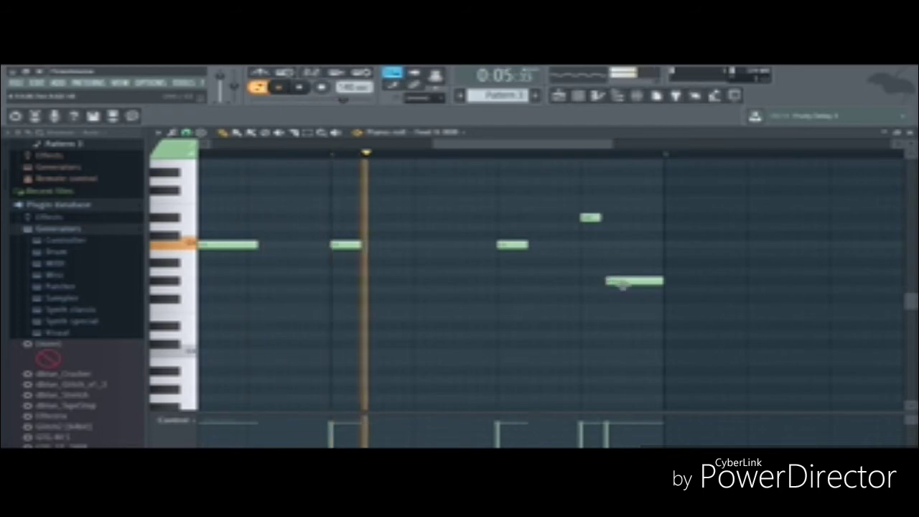
key(space)
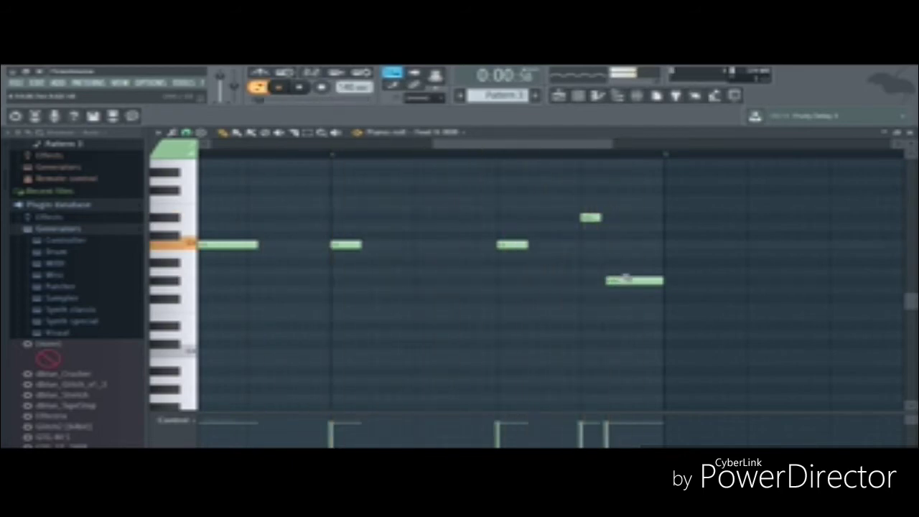
Step: Bring up the channel rack over the playlist and switch to Pattern 2
click(561, 97)
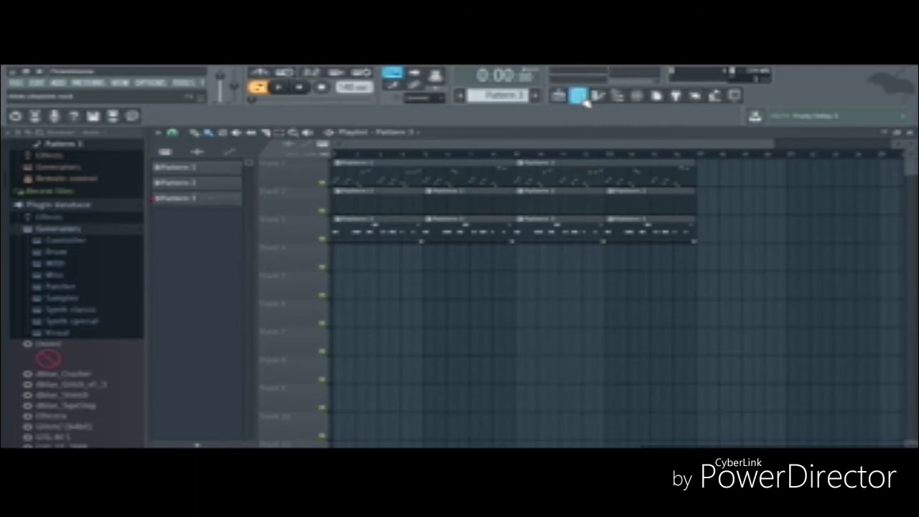
click(579, 94)
drag(469, 200, 462, 180)
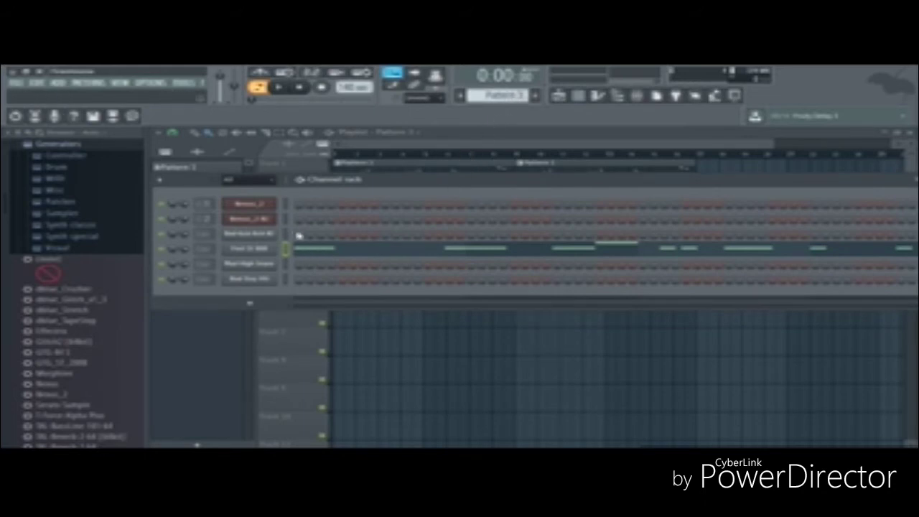
key(space)
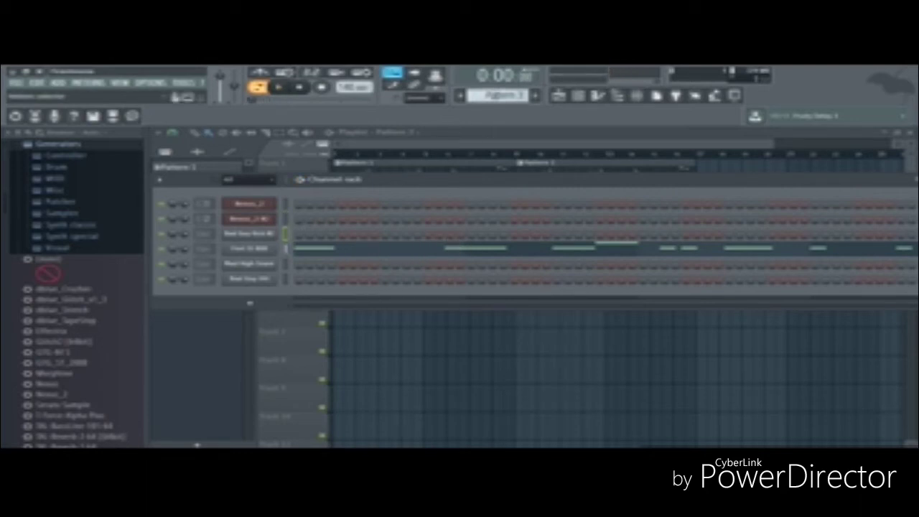
scroll(497, 96, up, 1)
scroll(497, 97, down, 2)
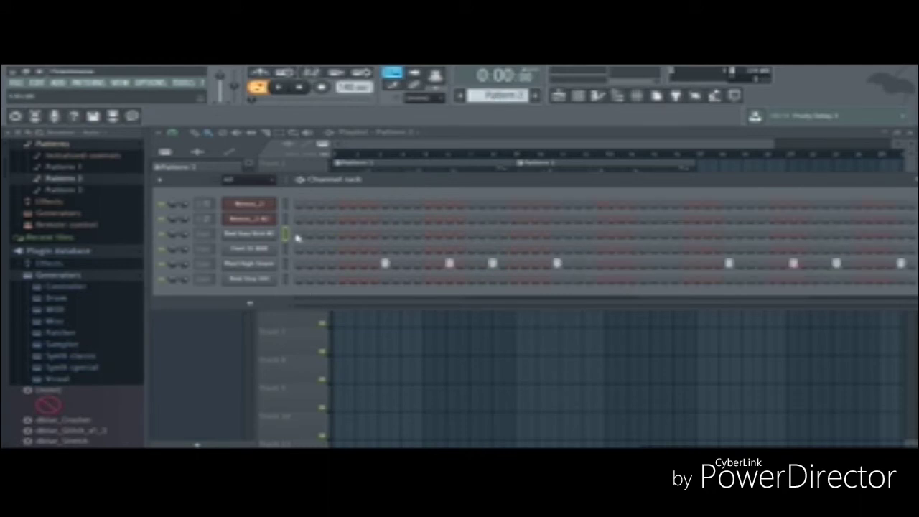
Step: Place kick hits on steps 1, 21, 33, 53 and 61 of Pattern 2, and try another on step 63
click(515, 233)
drag(557, 186, 475, 205)
click(562, 252)
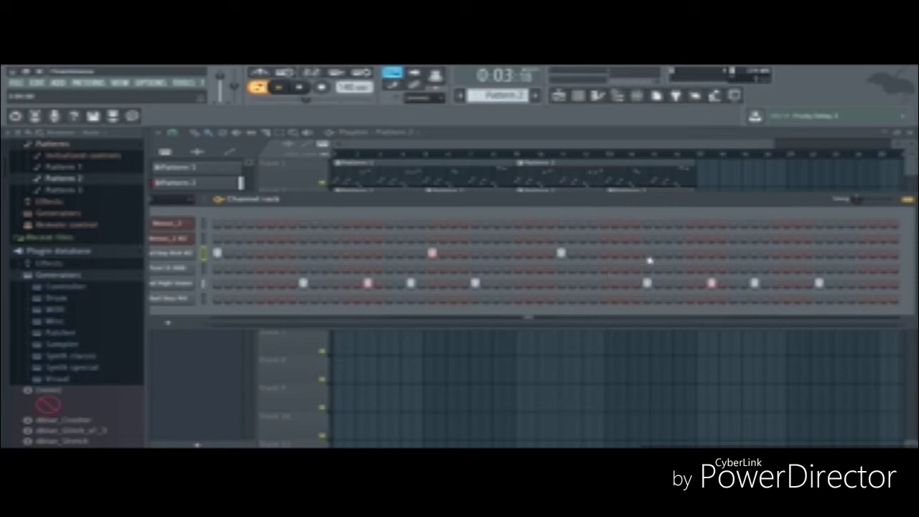
click(775, 253)
click(862, 253)
click(884, 253)
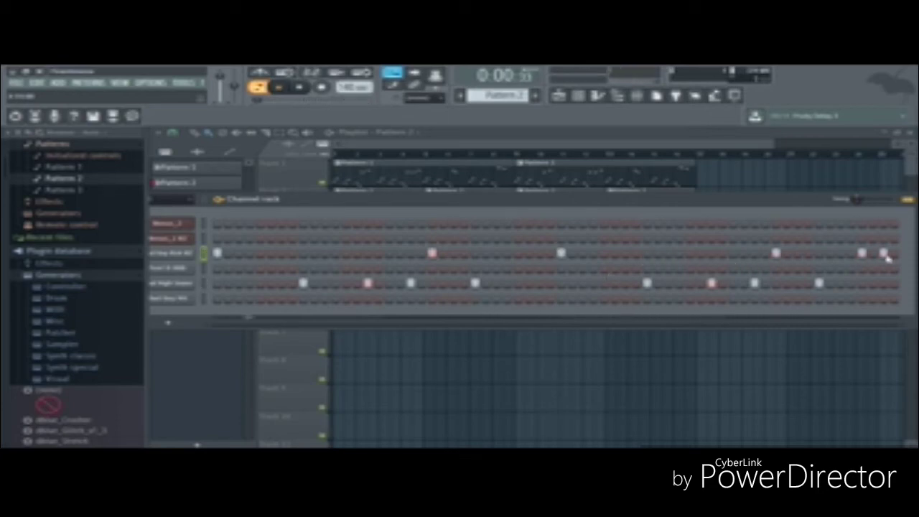
Step: Return to the channel rack, step through the patterns and switch to the empty Pattern 5
key(F6)
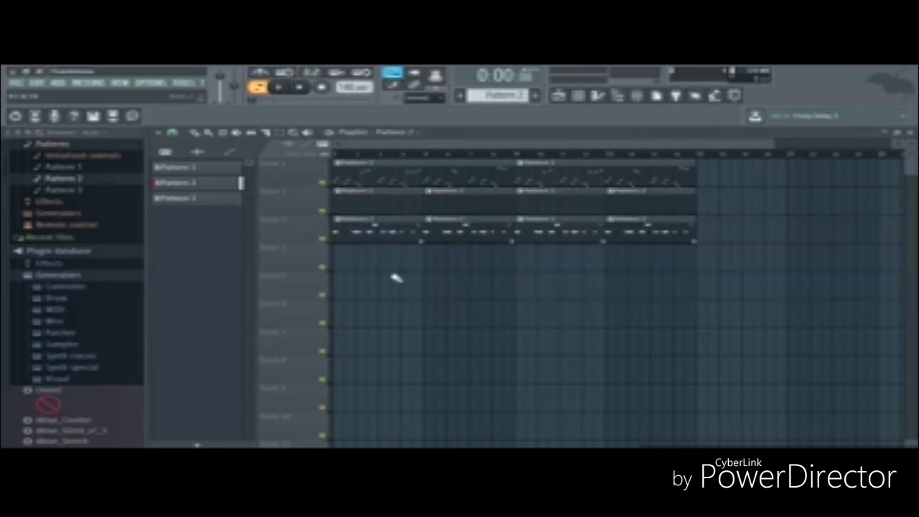
click(579, 96)
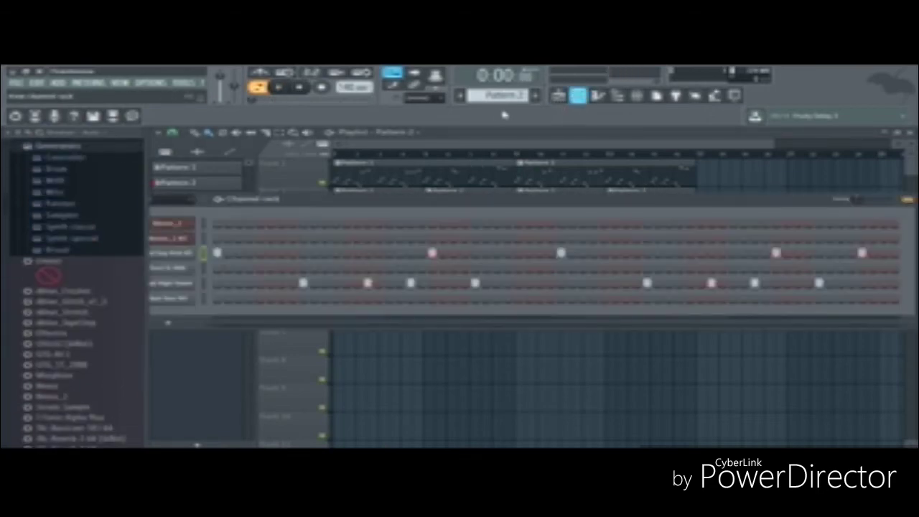
scroll(498, 97, up, 1)
scroll(497, 98, down, 1)
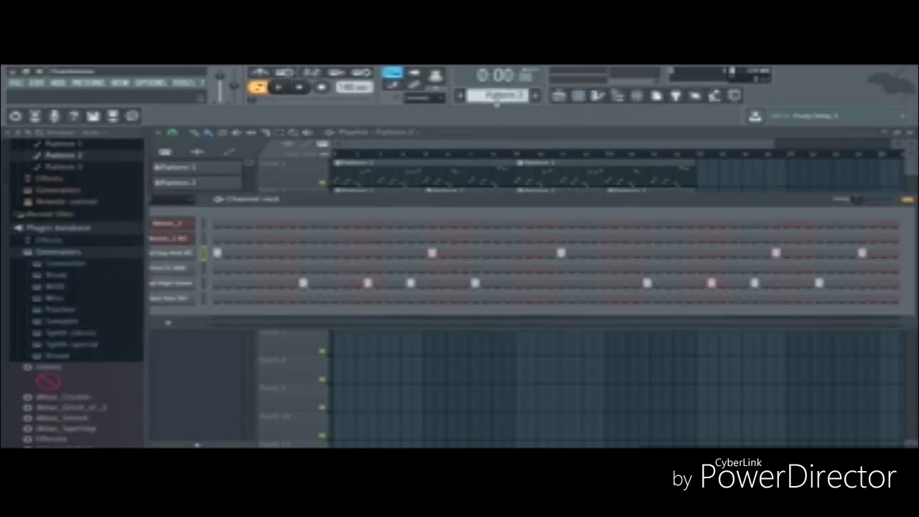
scroll(496, 100, up, 1)
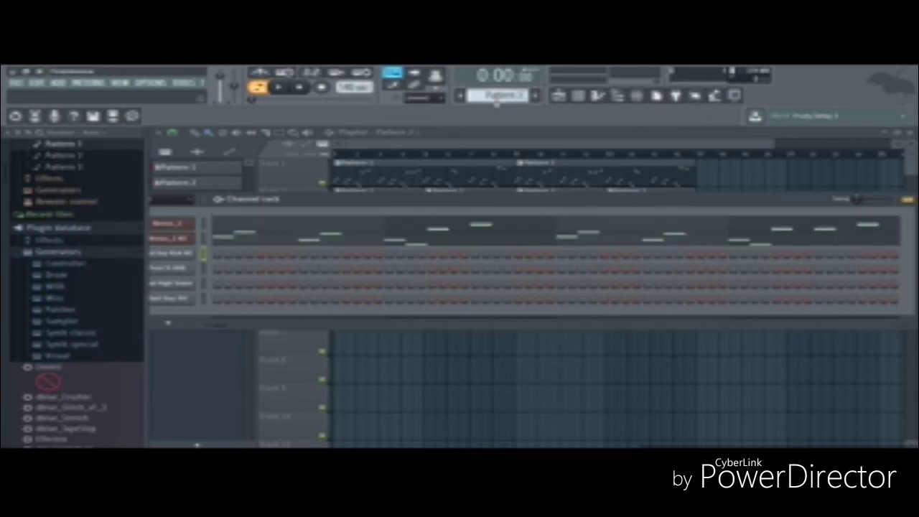
scroll(496, 100, down, 2)
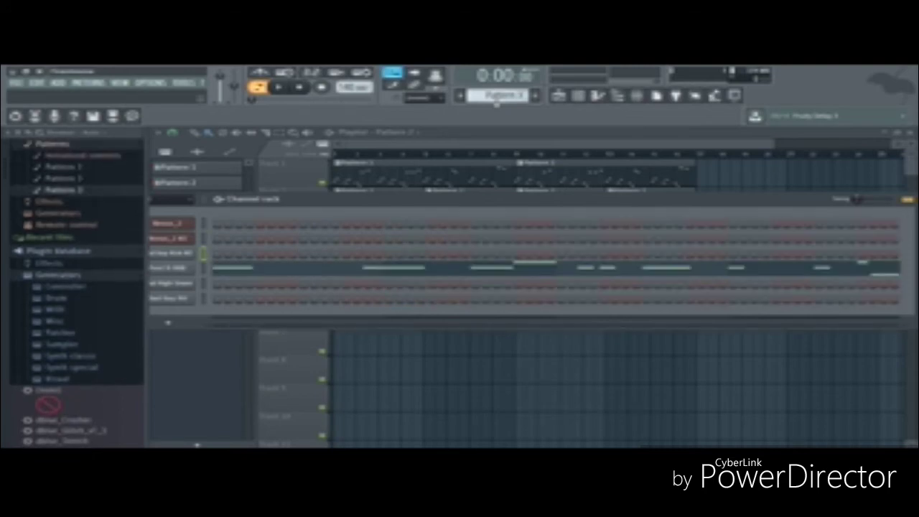
scroll(496, 100, down, 1)
drag(514, 206, 520, 202)
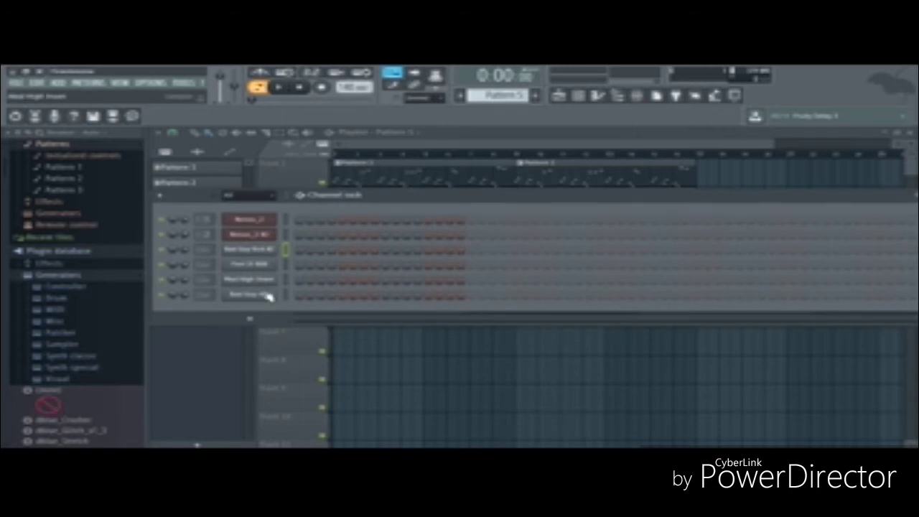
Step: Fill the hi-hat channel in Pattern 5 on every 2 steps and open its piano roll
right_click(272, 293)
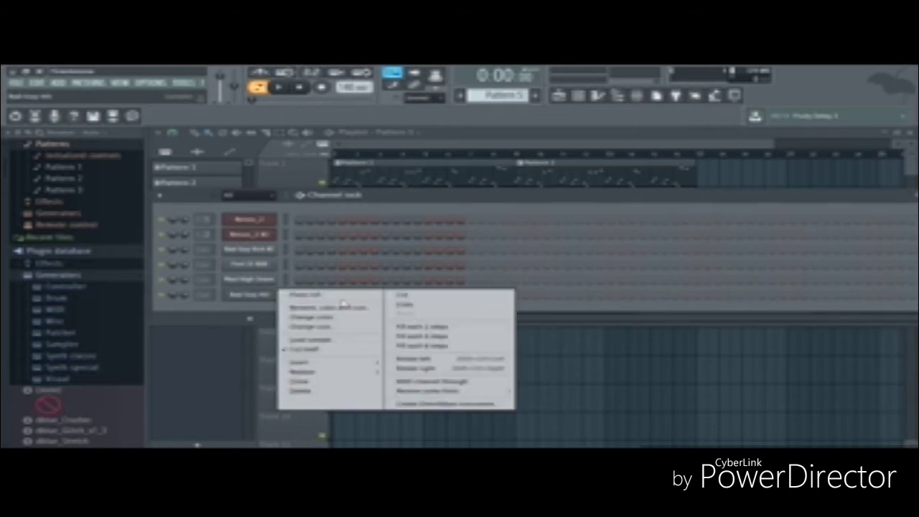
click(458, 328)
right_click(266, 300)
click(327, 297)
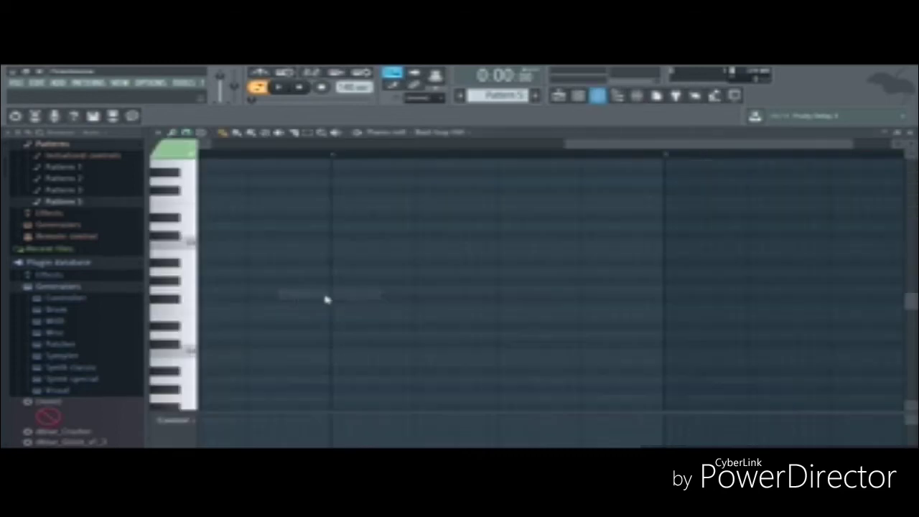
Step: Lower the velocity of every second hi-hat note in the bar
drag(700, 151, 348, 146)
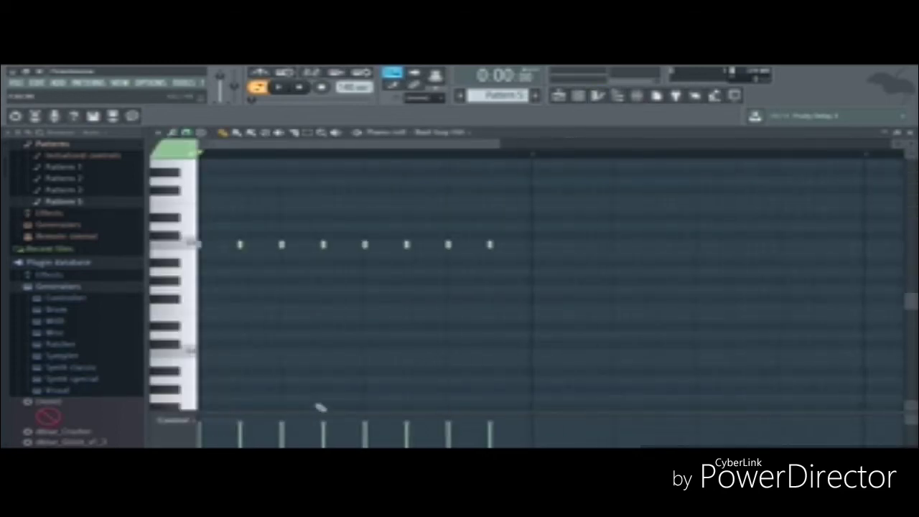
drag(320, 414, 304, 250)
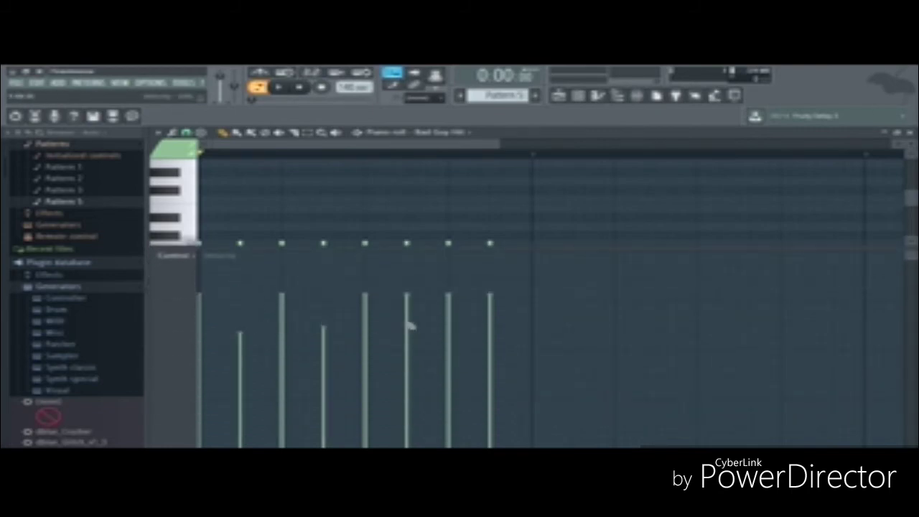
drag(507, 256, 507, 400)
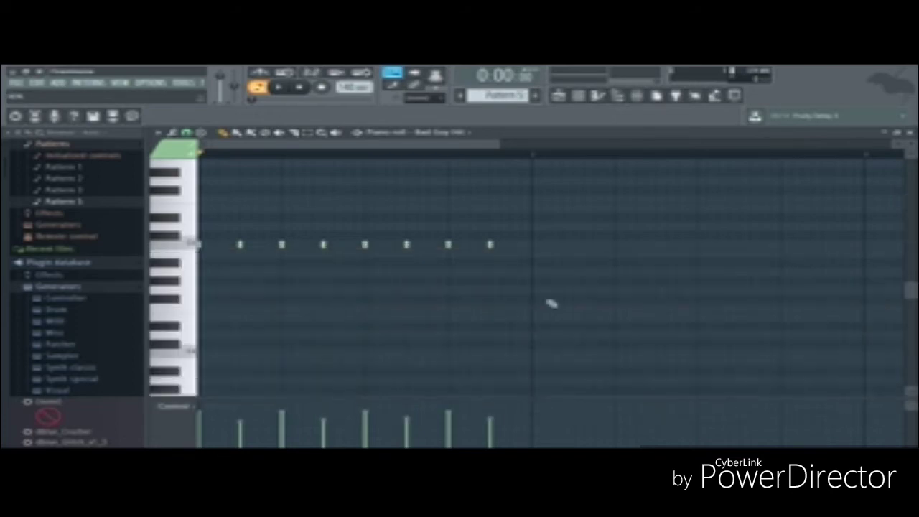
Step: Select all the hi-hat notes, shift them slightly later off the grid and deselect them
drag(550, 304, 199, 242)
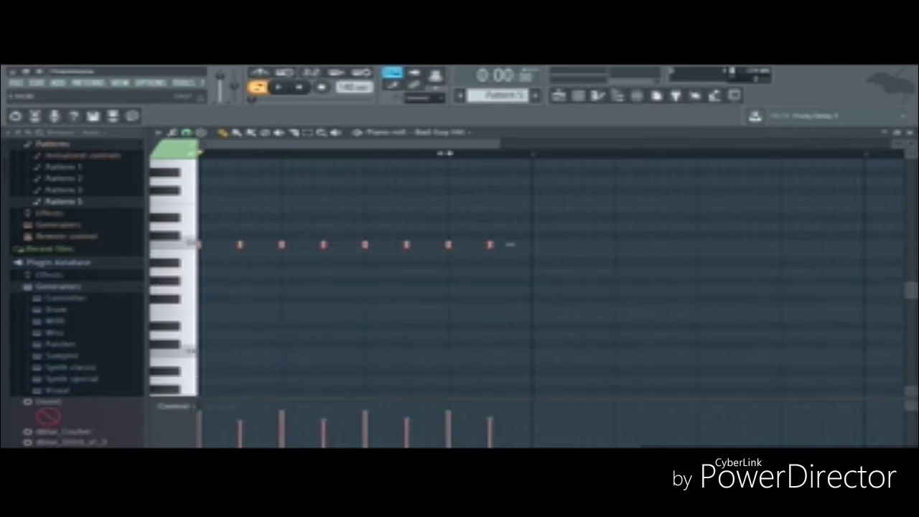
scroll(202, 245, up, 5)
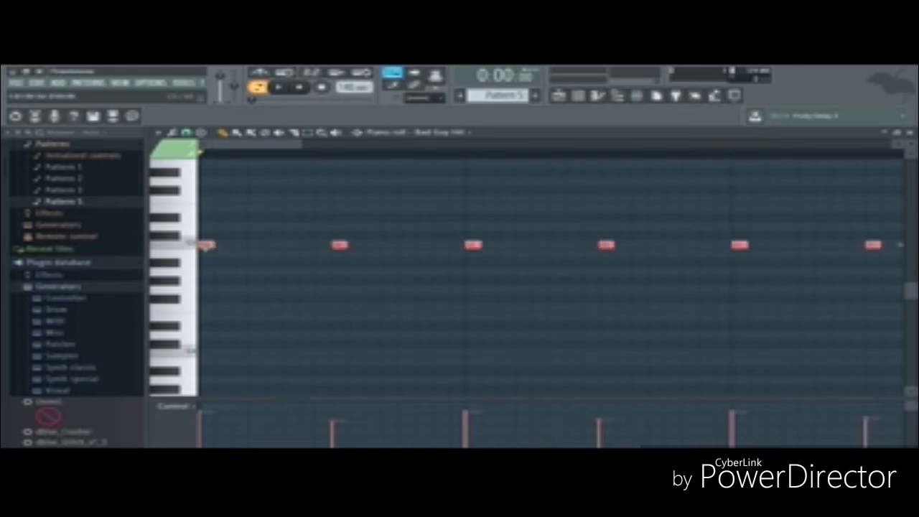
drag(206, 245, 207, 247)
key(ctrl+d)
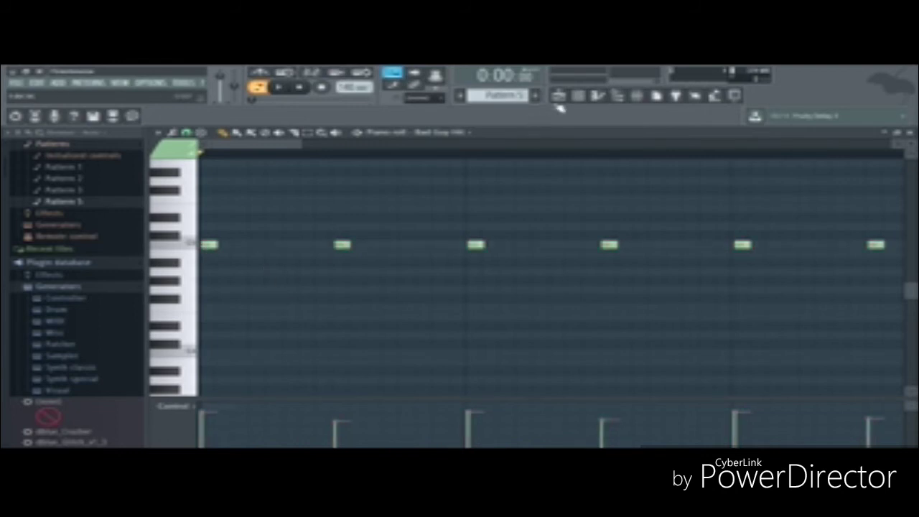
Step: Lay Pattern 5 clips end to end on playlist track 4 beneath the other patterns, filling the 16-bar section
key(F5)
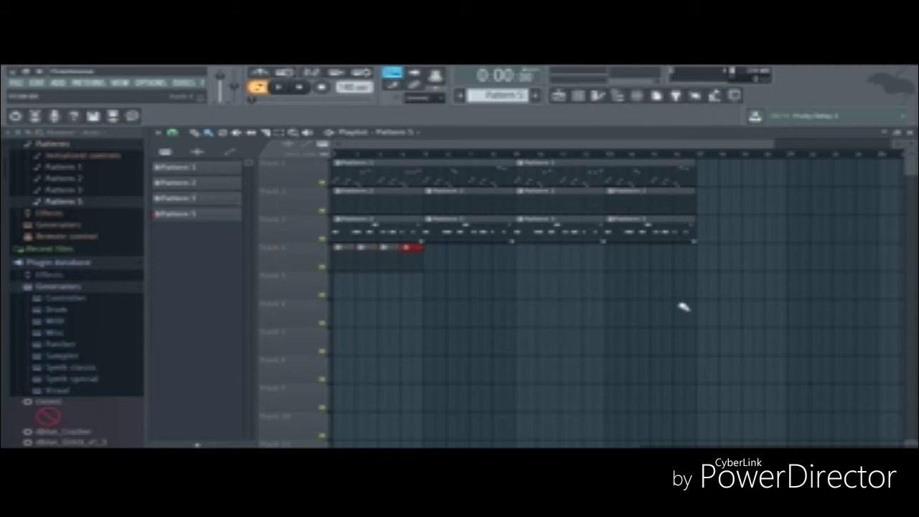
key(ctrl+b)
key(ctrl+b)
key(ctrl+b)
key(ctrl+b)
key(ctrl+b)
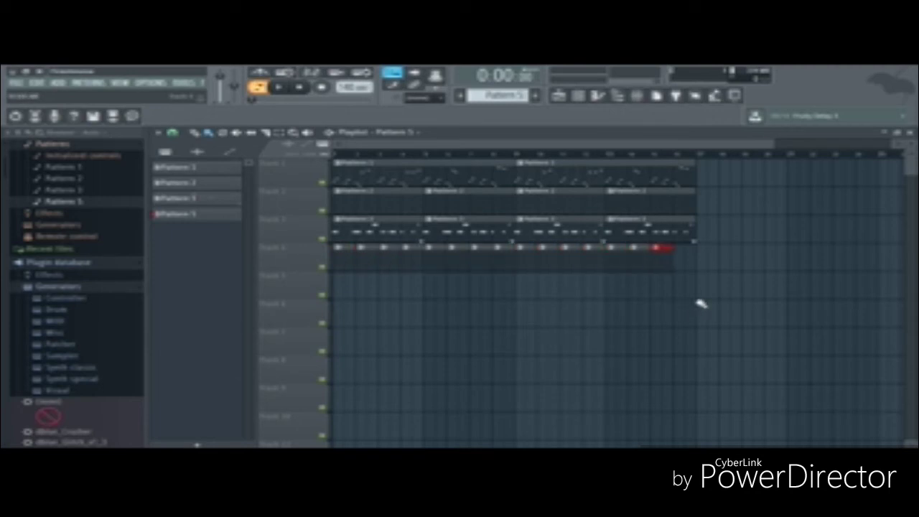
Step: Duplicate the whole arrangement to bars 17–32 and delete the Pattern 2, 3 and 5 clips from bars 1–16
key(ctrl+a)
key(ctrl+b)
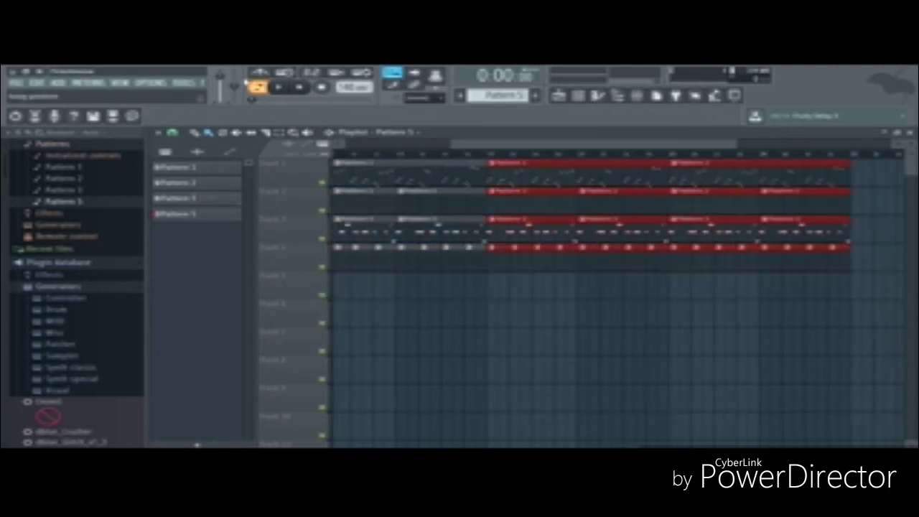
drag(453, 143, 333, 144)
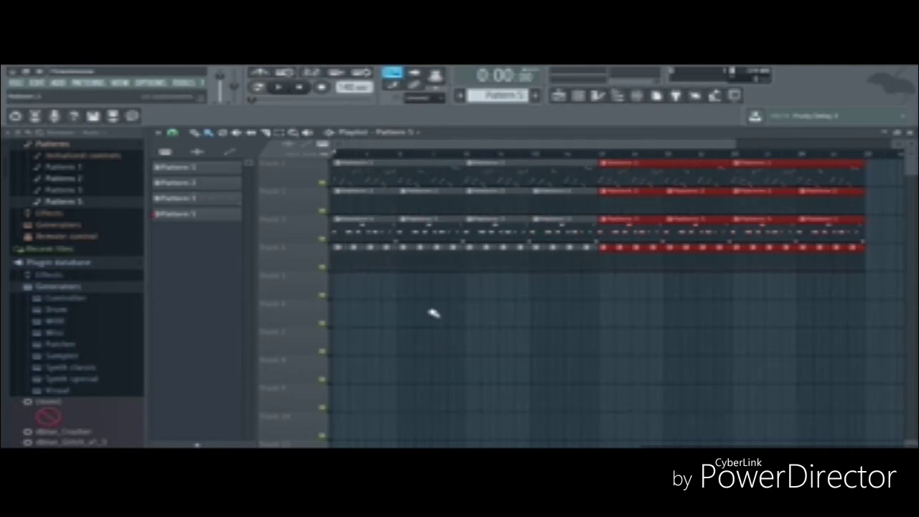
key(ctrl+d)
mouse_move(563, 241)
mouse_down()
mouse_move(556, 211)
mouse_move(382, 210)
mouse_move(407, 290)
mouse_move(376, 255)
mouse_move(448, 266)
mouse_move(589, 260)
mouse_move(379, 223)
mouse_up()
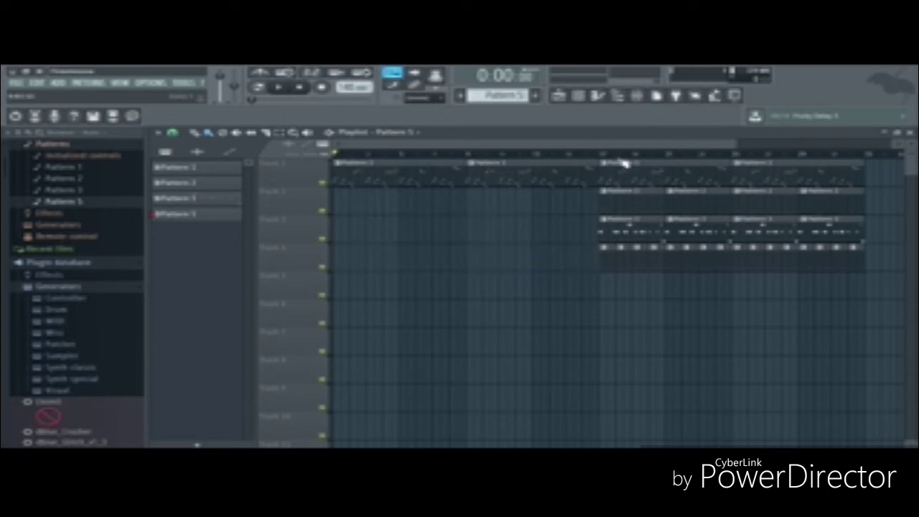
Step: Duplicate all the clips of bars 17–32 to bars 33–48, deselect them and play the arrangement in song mode
scroll(862, 205, down, 3)
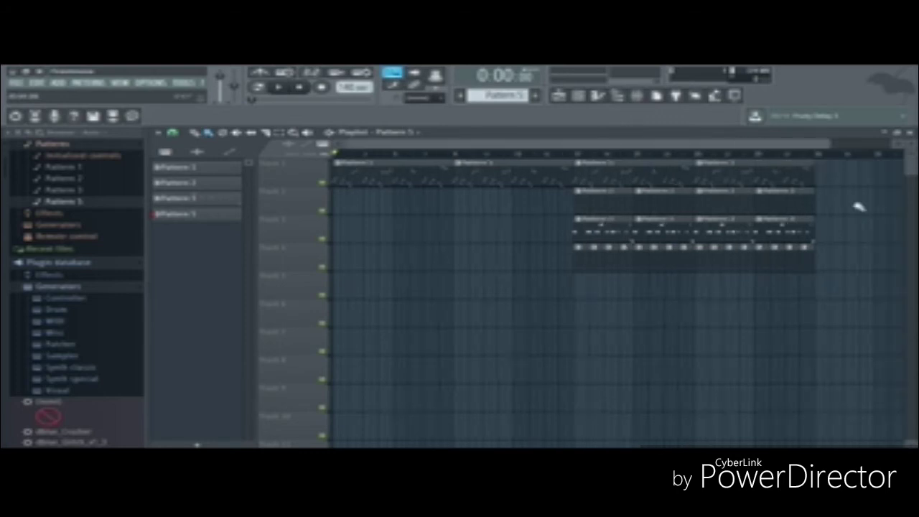
drag(826, 298, 549, 169)
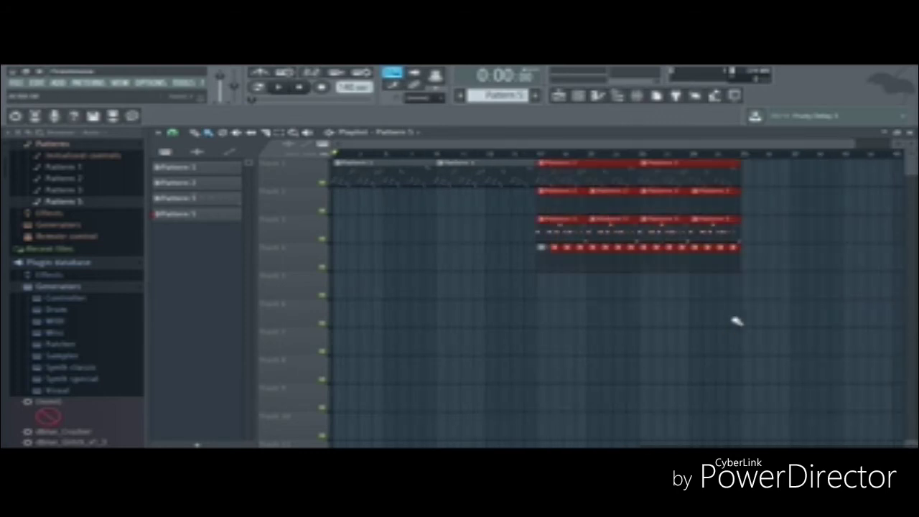
drag(846, 324, 542, 190)
key(ctrl+b)
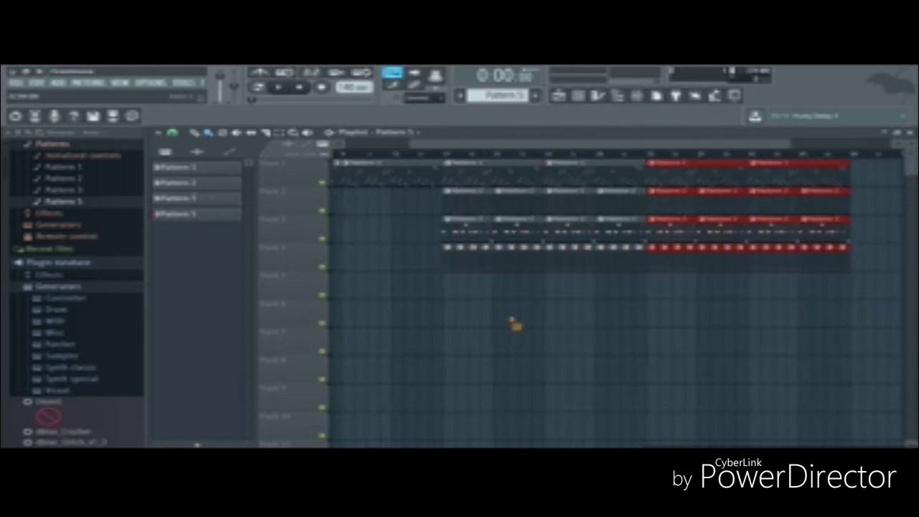
key(ctrl+d)
drag(345, 144, 205, 163)
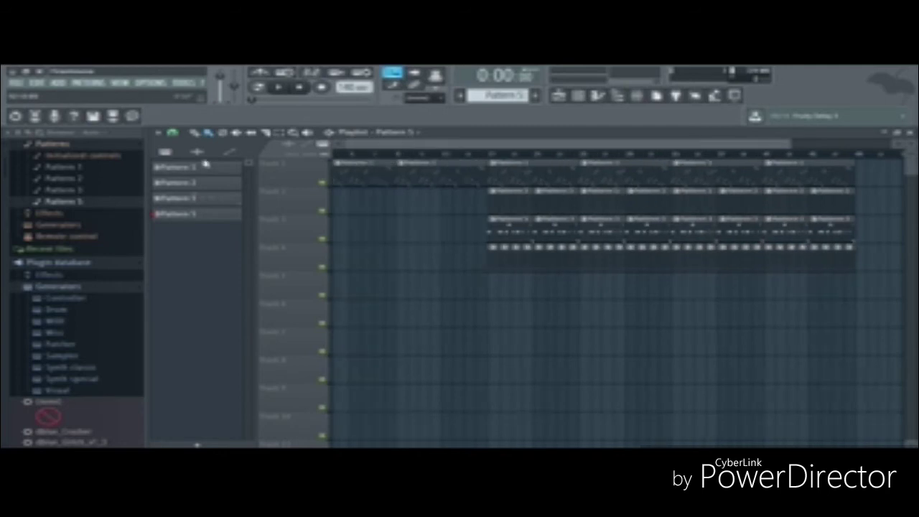
click(282, 87)
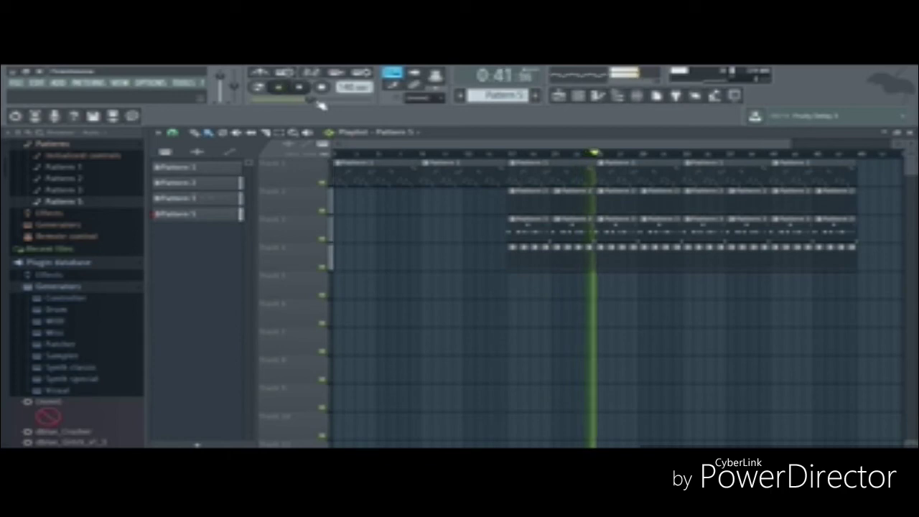
Step: Delete the Pattern 3 and Pattern 5 clips from bars 33–40, listen to the rest of the song and stop playback
right_click(722, 263)
right_click(732, 263)
right_click(743, 263)
right_click(754, 263)
right_click(765, 260)
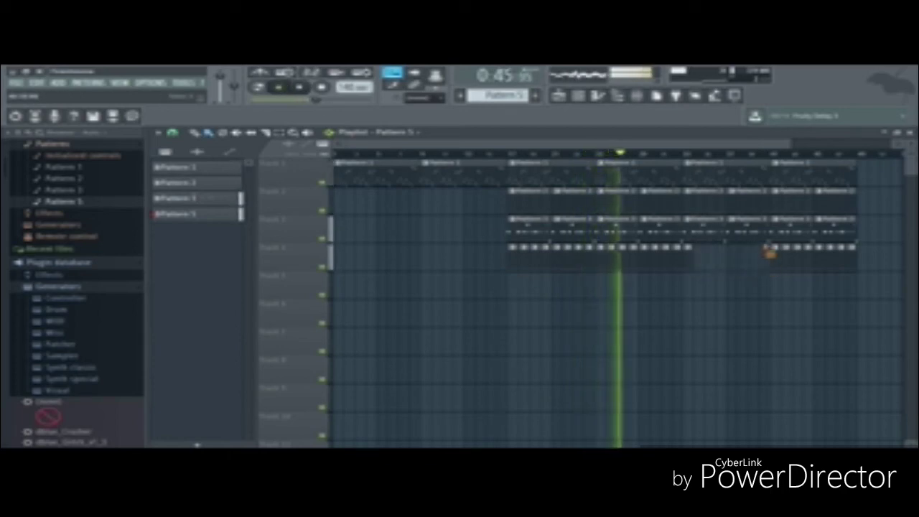
right_click(747, 232)
right_click(713, 237)
right_click(697, 256)
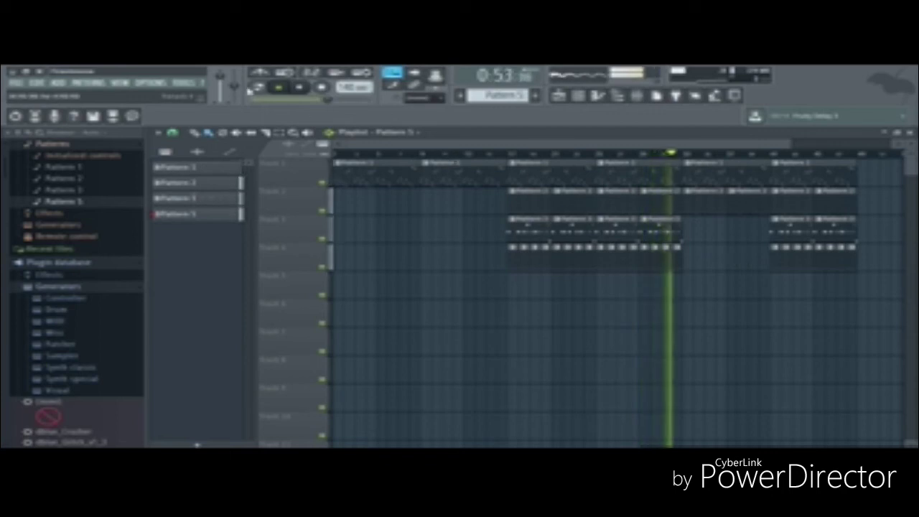
click(302, 88)
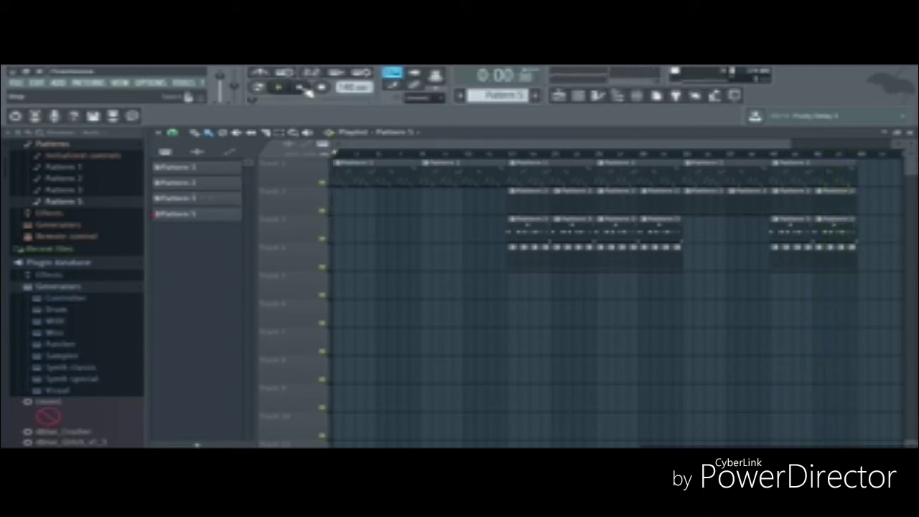